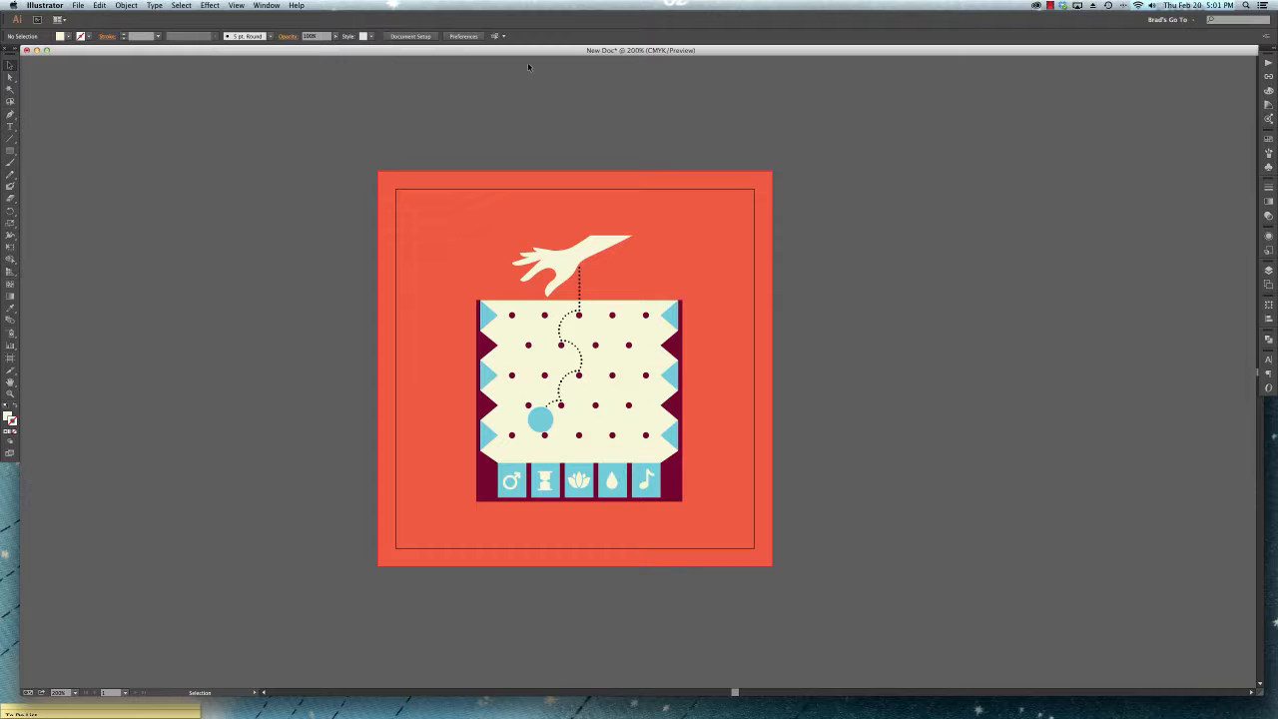
Show the rulers and add two horizontal guides: one along the hand's top edge, one just below the black outline's top line.
key(ctrl+r)
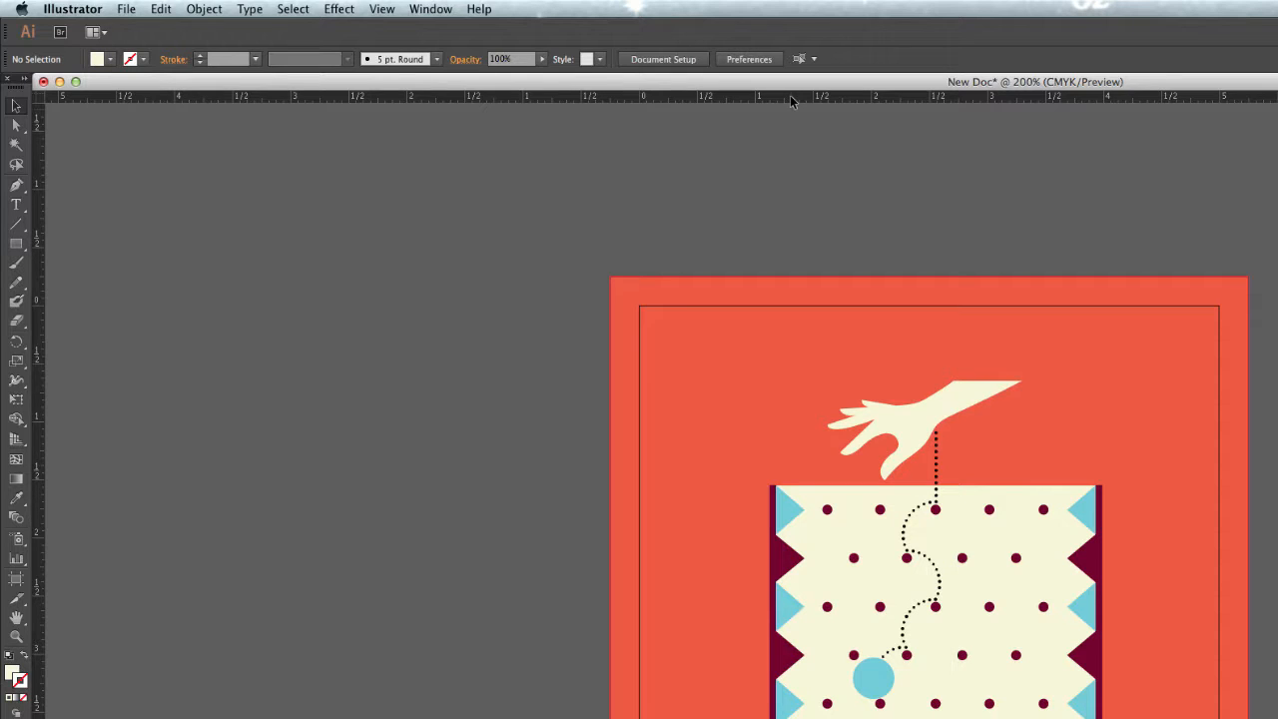
drag(790, 95, 530, 550)
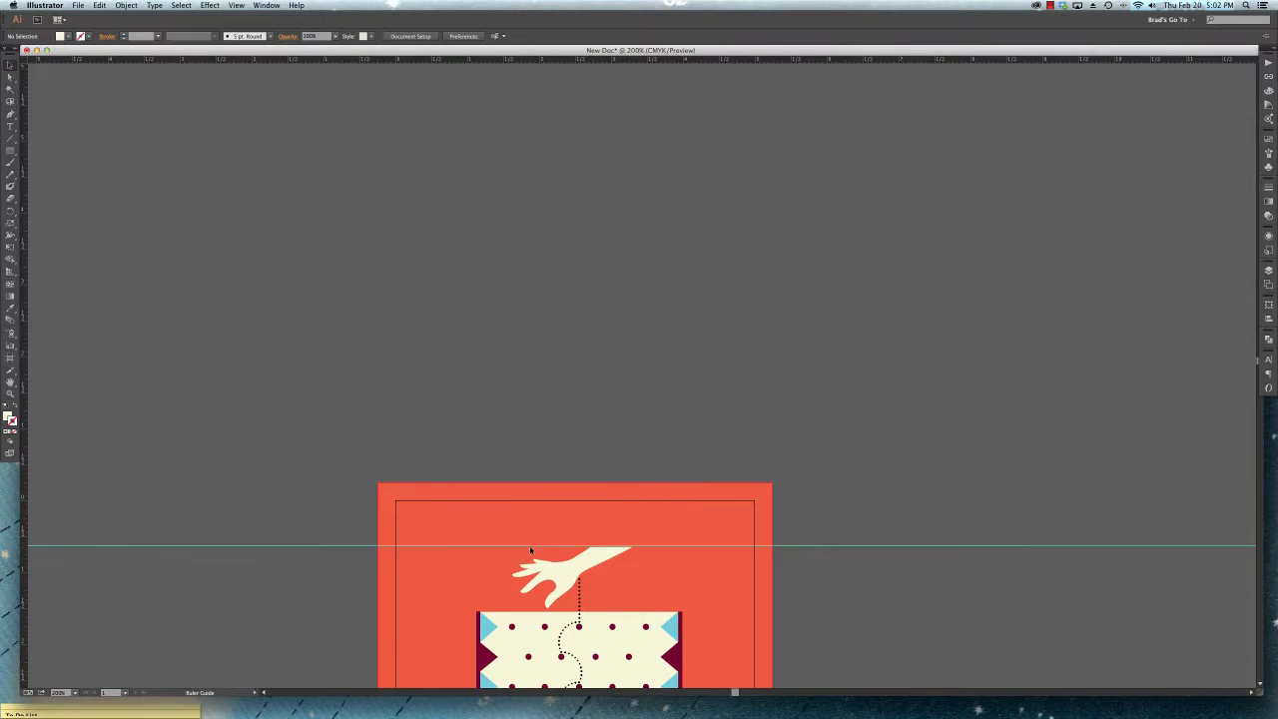
scroll(559, 402, down, 6)
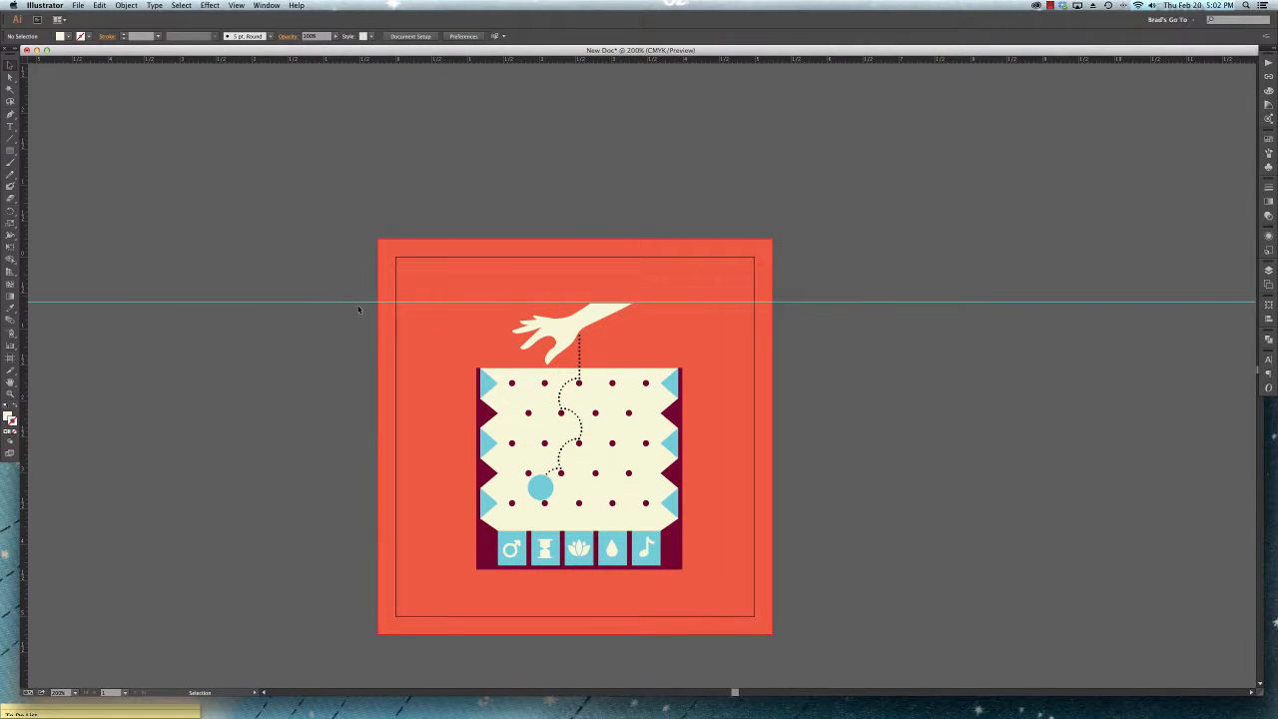
drag(492, 67, 476, 266)
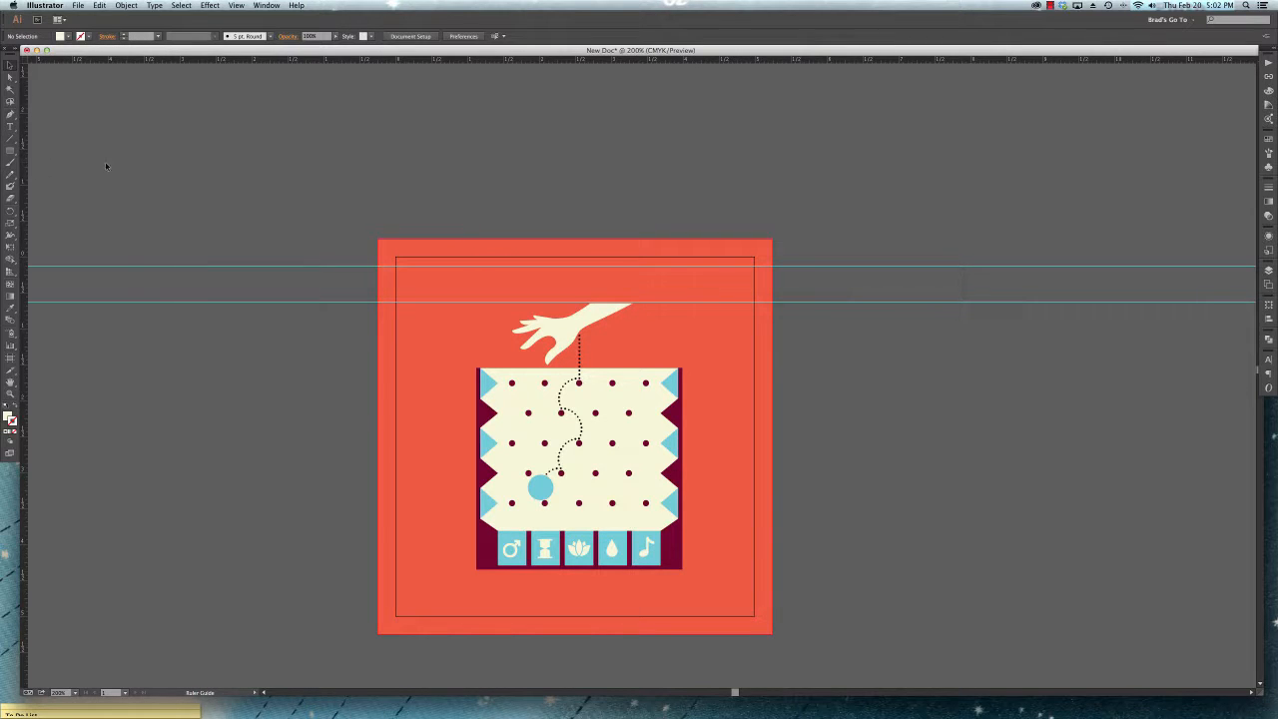
Add vertical guides just inside the black outline's left line and along the board's left edge, plus a horizontal guide through the wrist.
drag(350, 177, 423, 179)
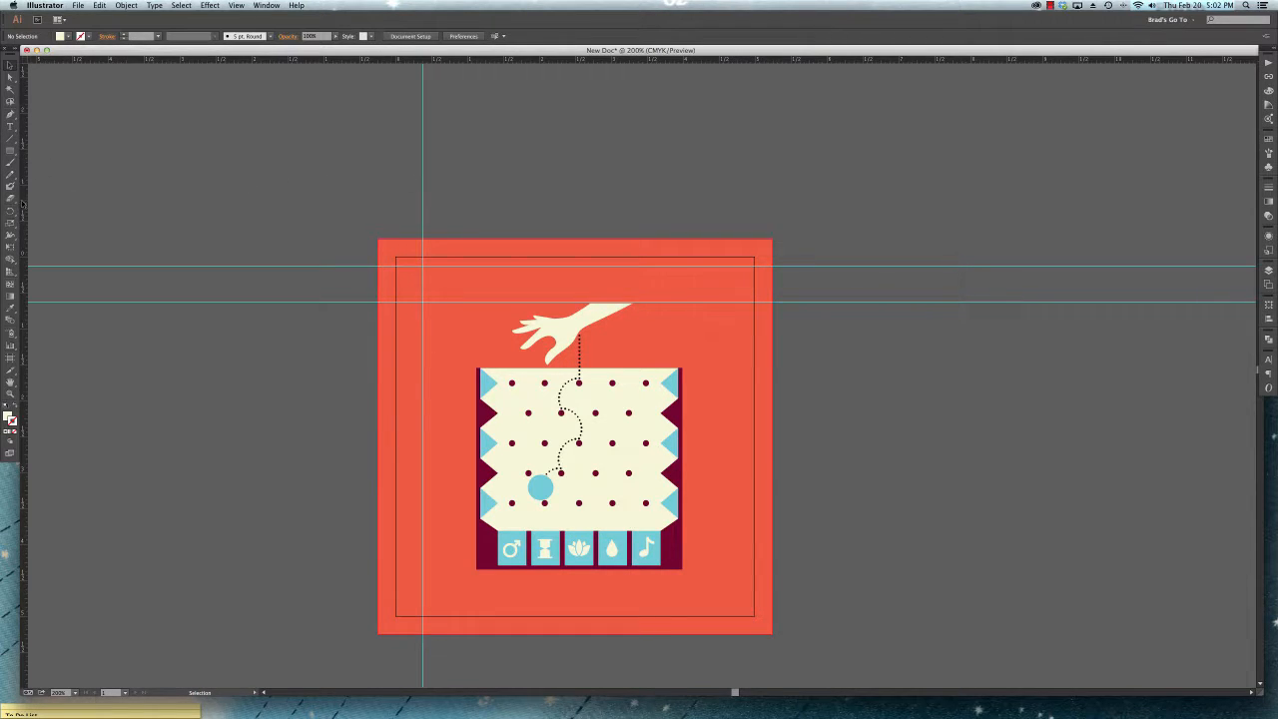
drag(474, 192, 476, 187)
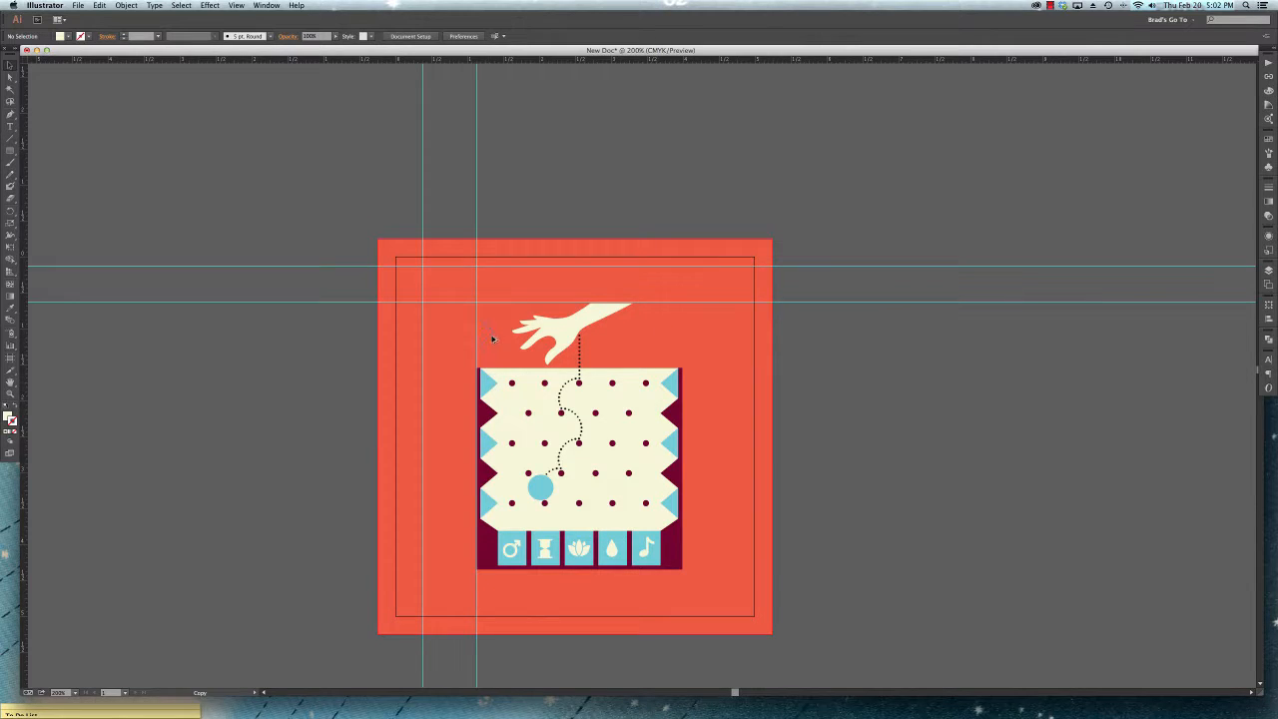
drag(492, 338, 492, 319)
key(super+z)
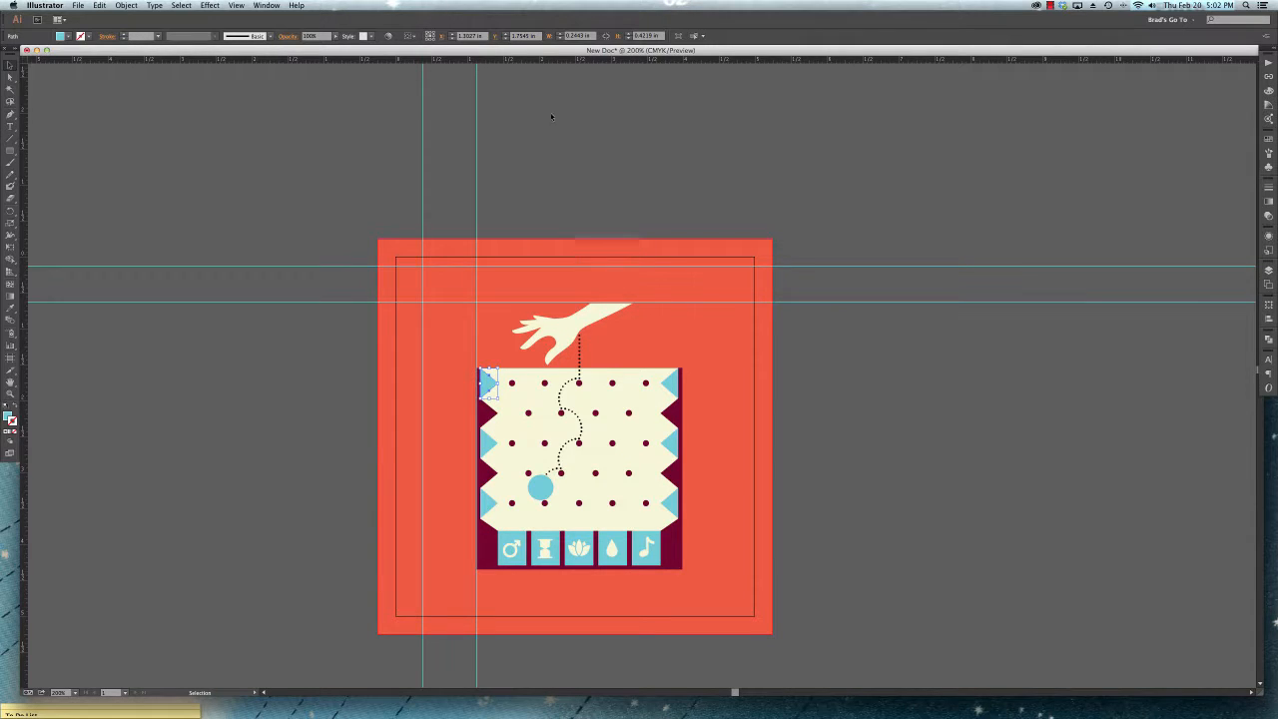
drag(556, 63, 579, 329)
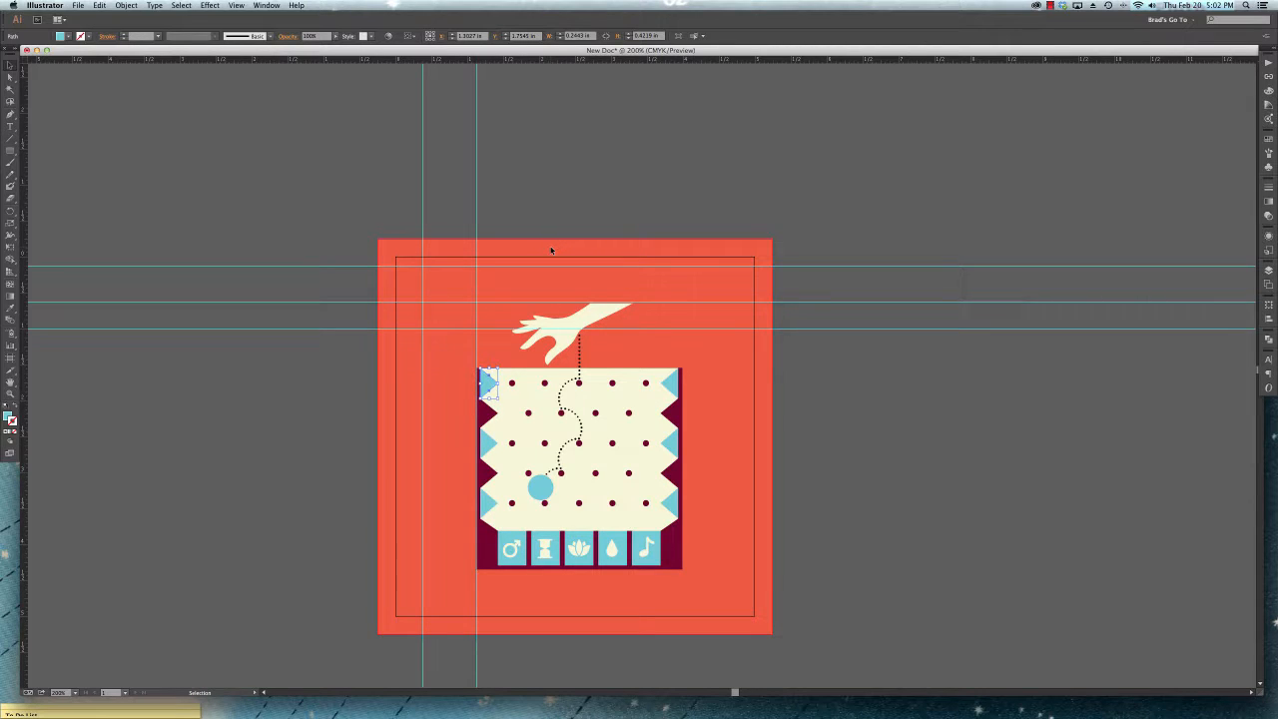
Toggle the visibility of the guides off and on, ending with them hidden.
key(a)
key(super+semicolon)
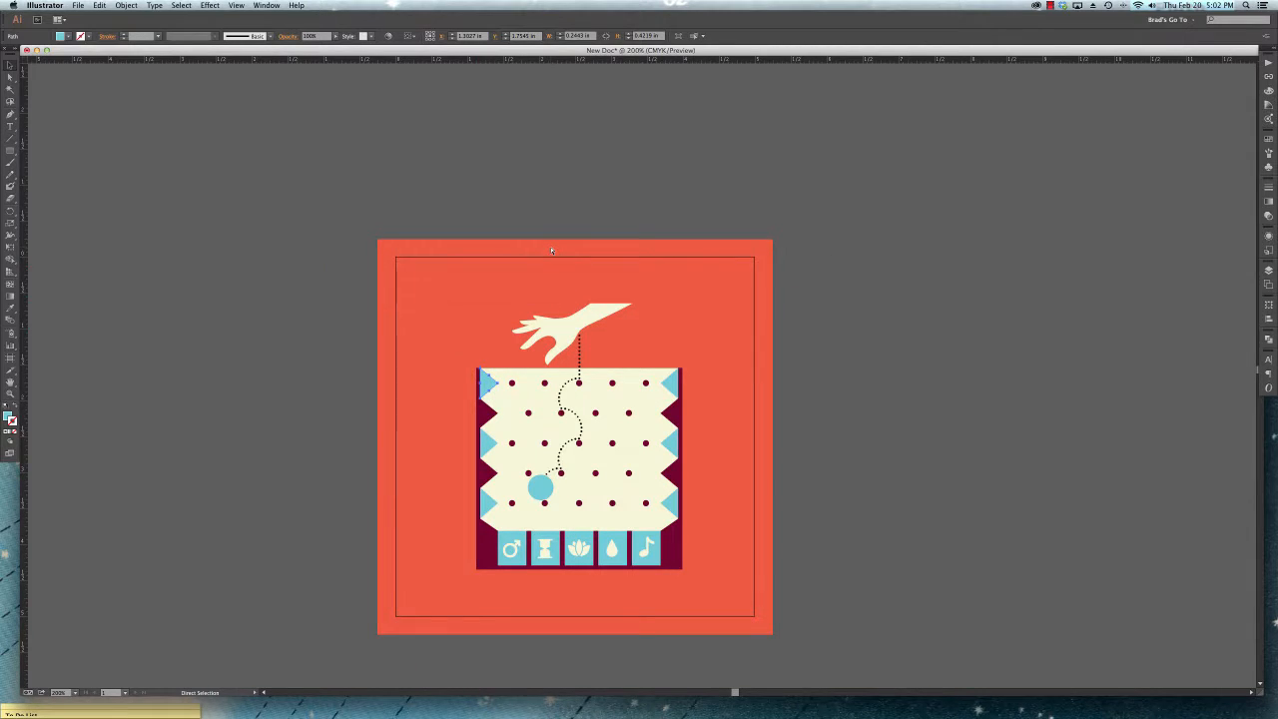
key(v)
key(super+semicolon)
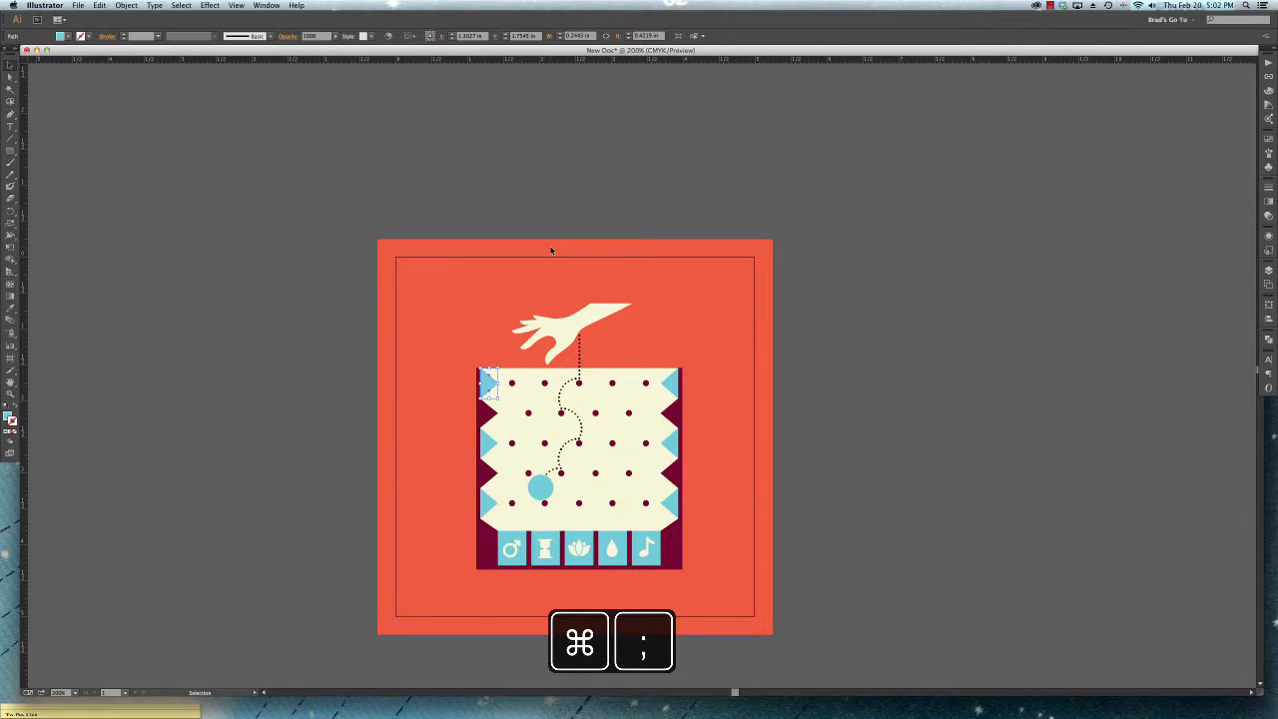
key(a)
key(super)
key(super)
key(super+semicolon)
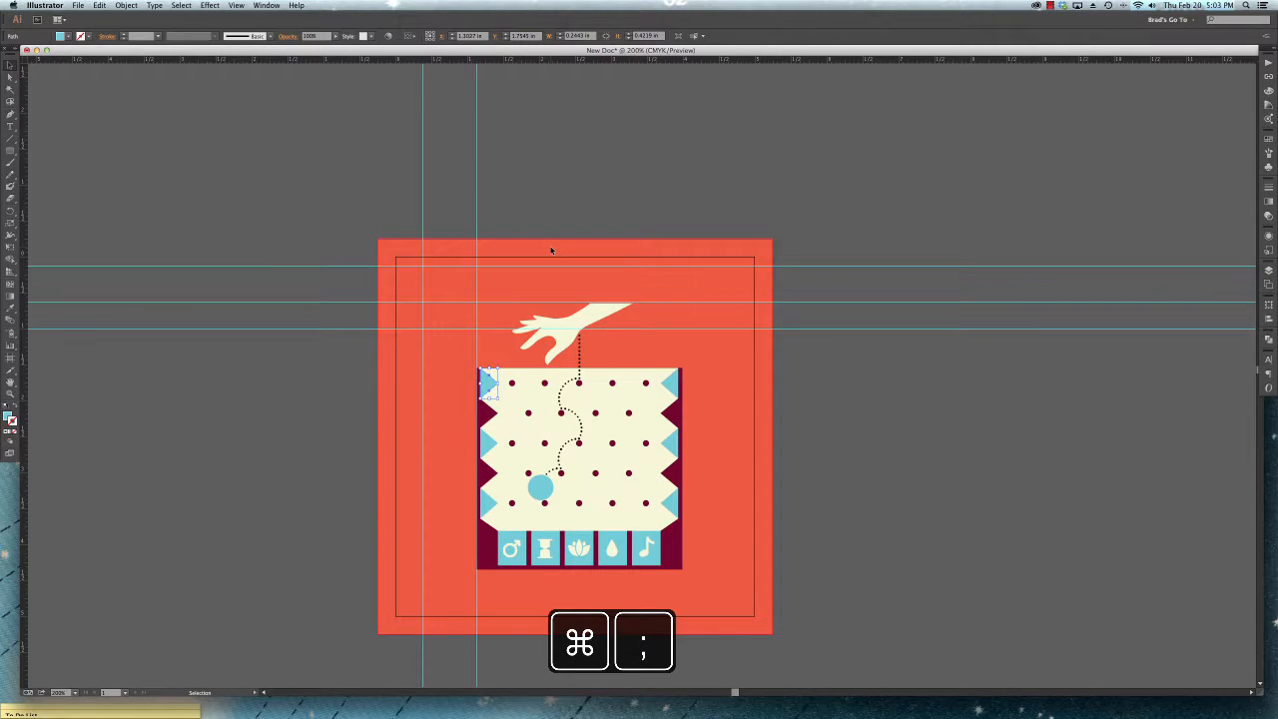
key(super+semicolon)
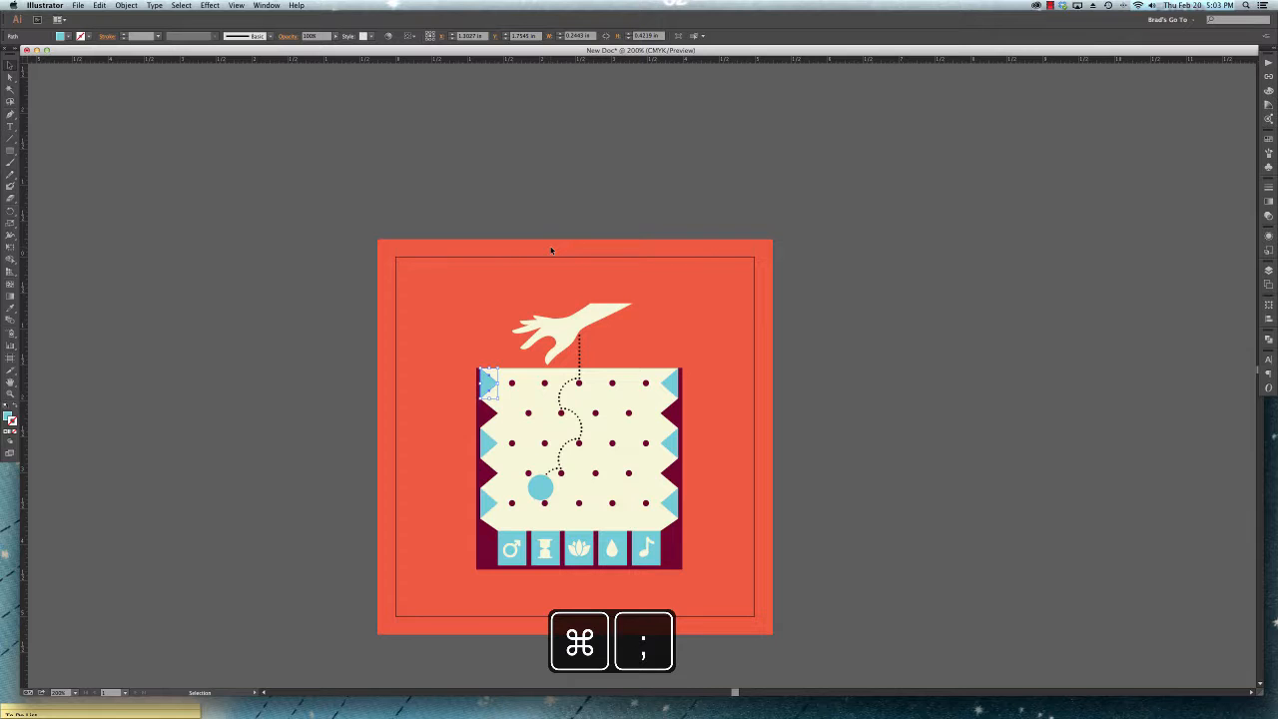
Show the document grid briefly, hide it again and bring the guides back into view.
key(super+apostrophe)
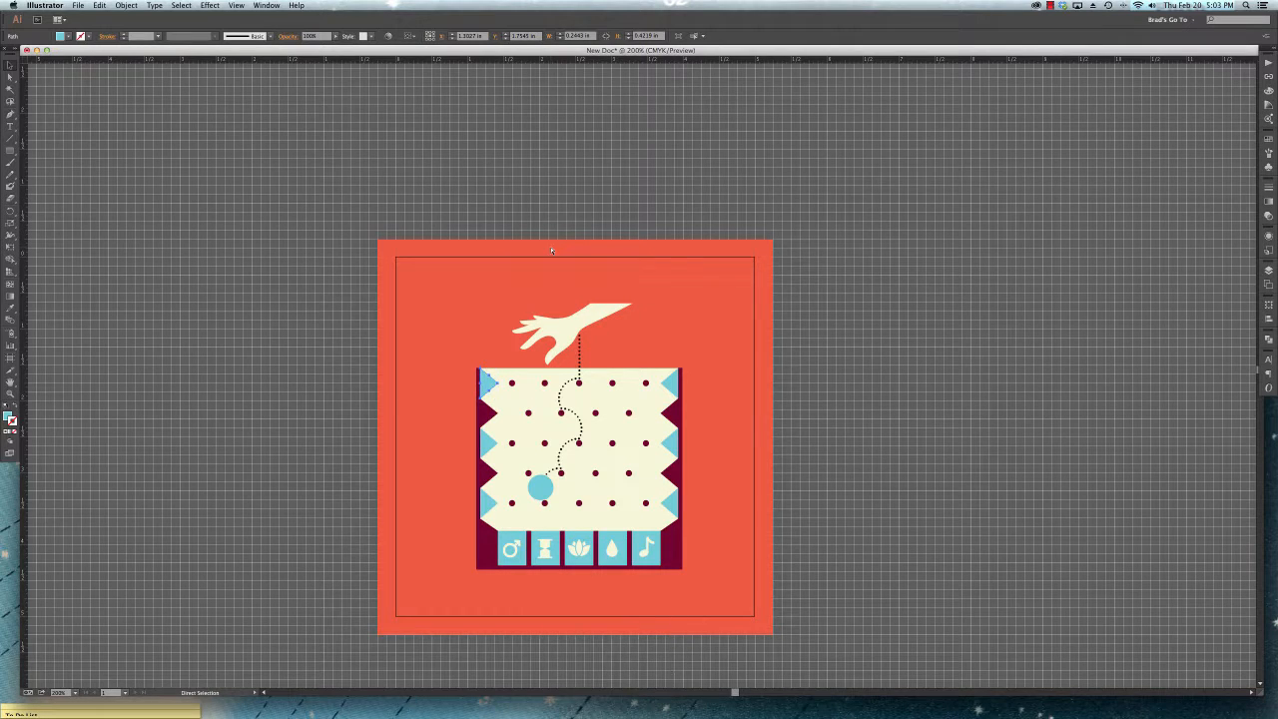
key(super+apostrophe)
key(super+semicolon)
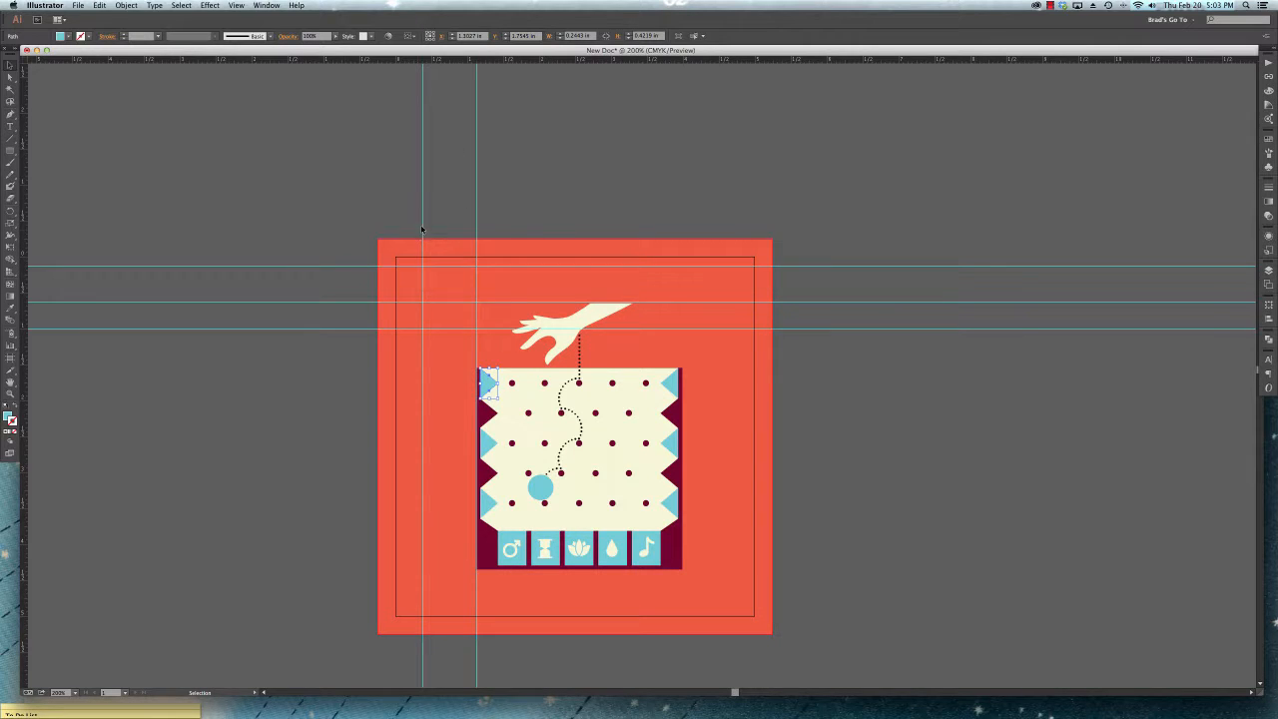
Unlock the guides and delete the leftmost vertical guide after shifting it to the red background's left edge.
click(469, 207)
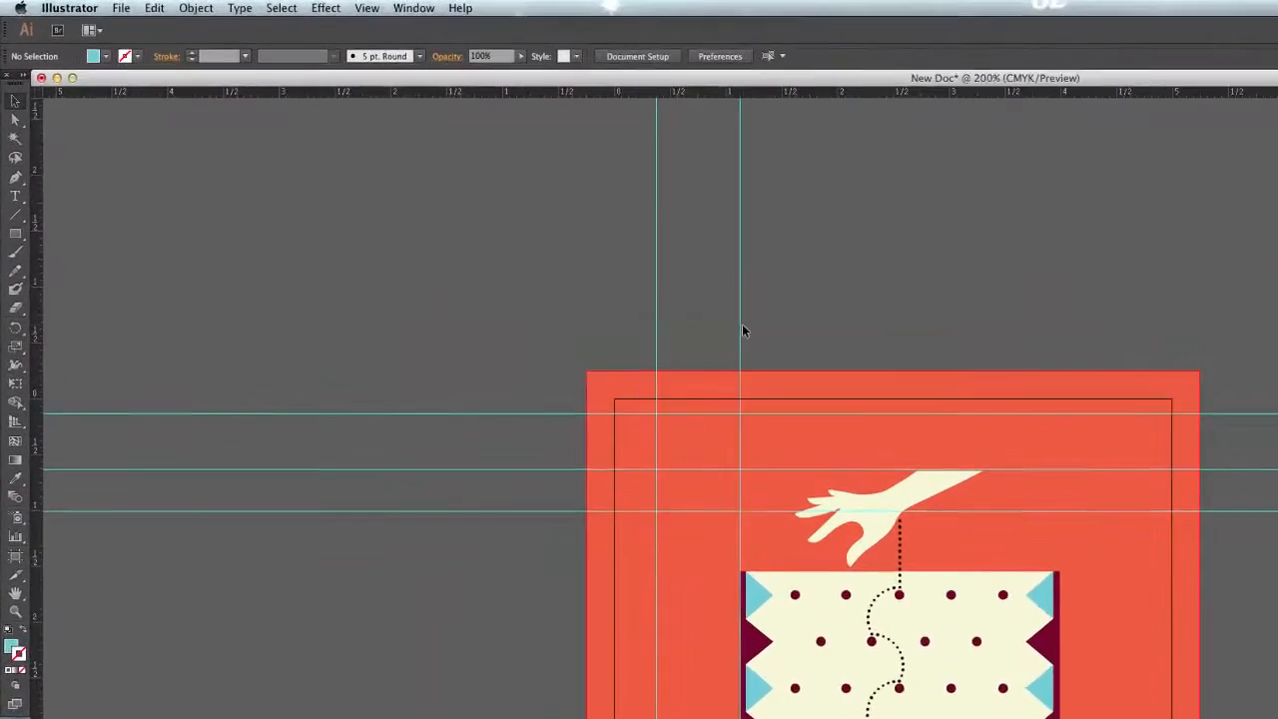
click(415, 10)
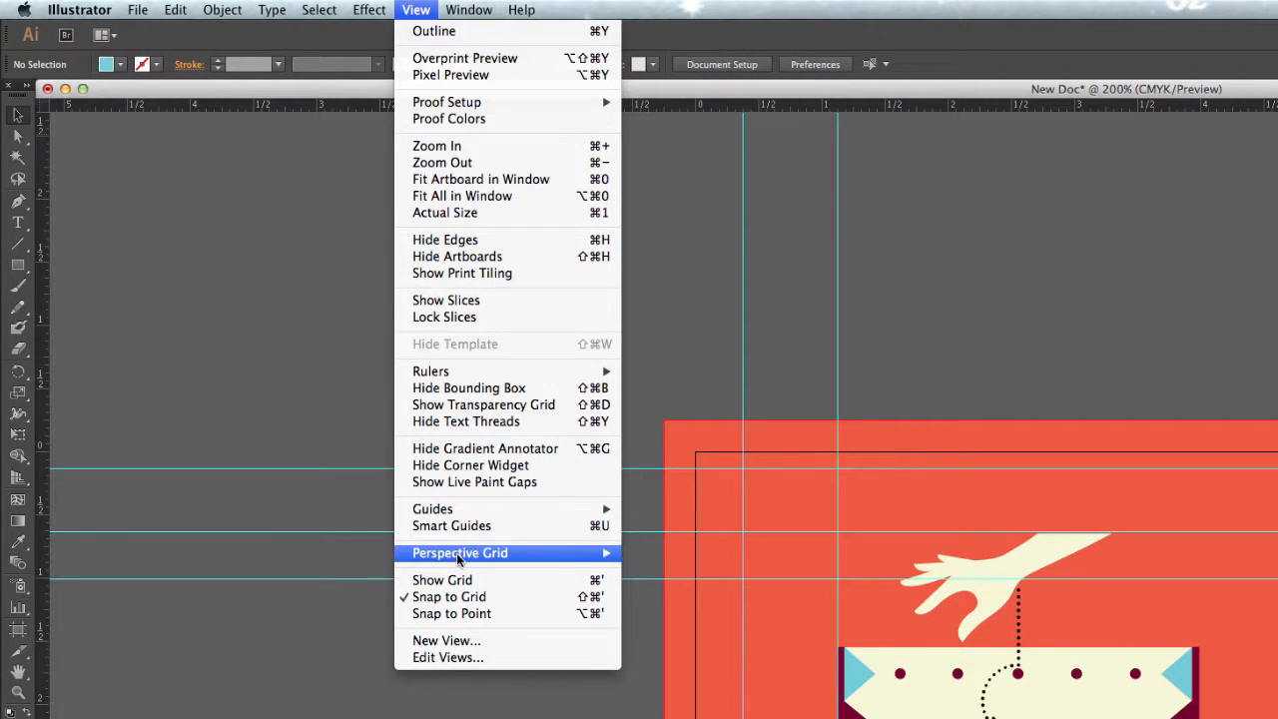
mouse_move(458, 515)
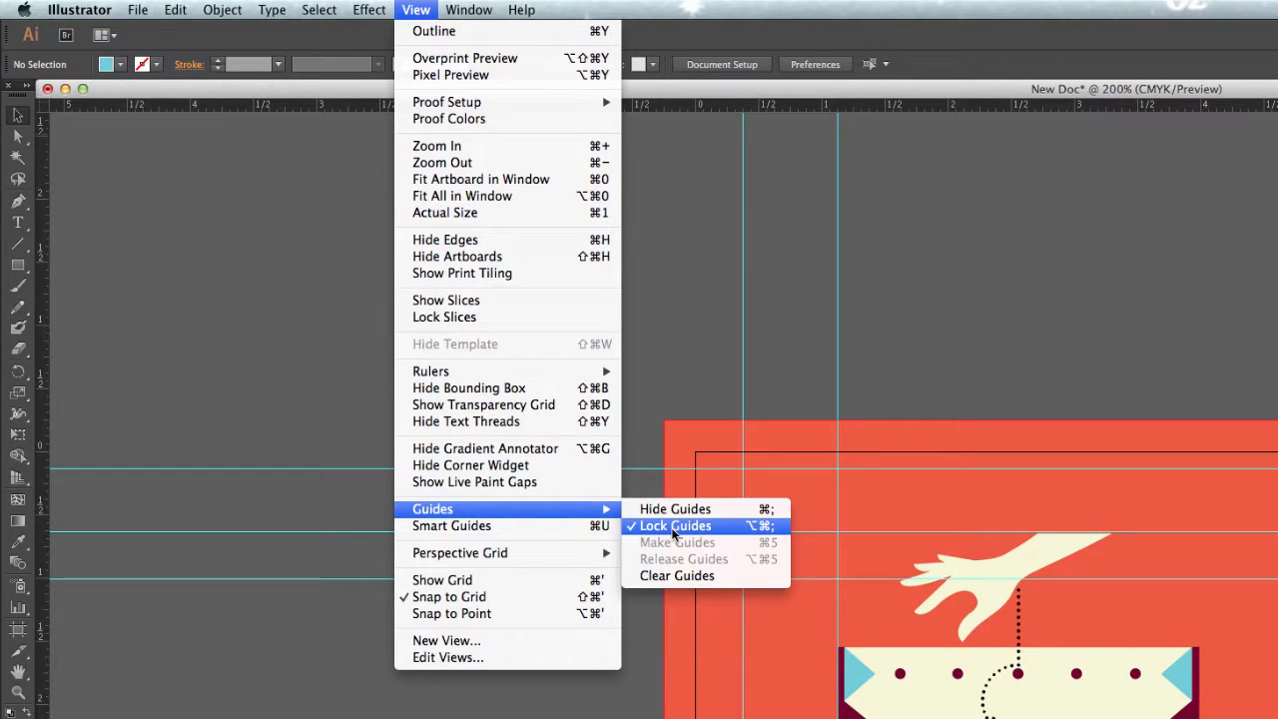
click(658, 534)
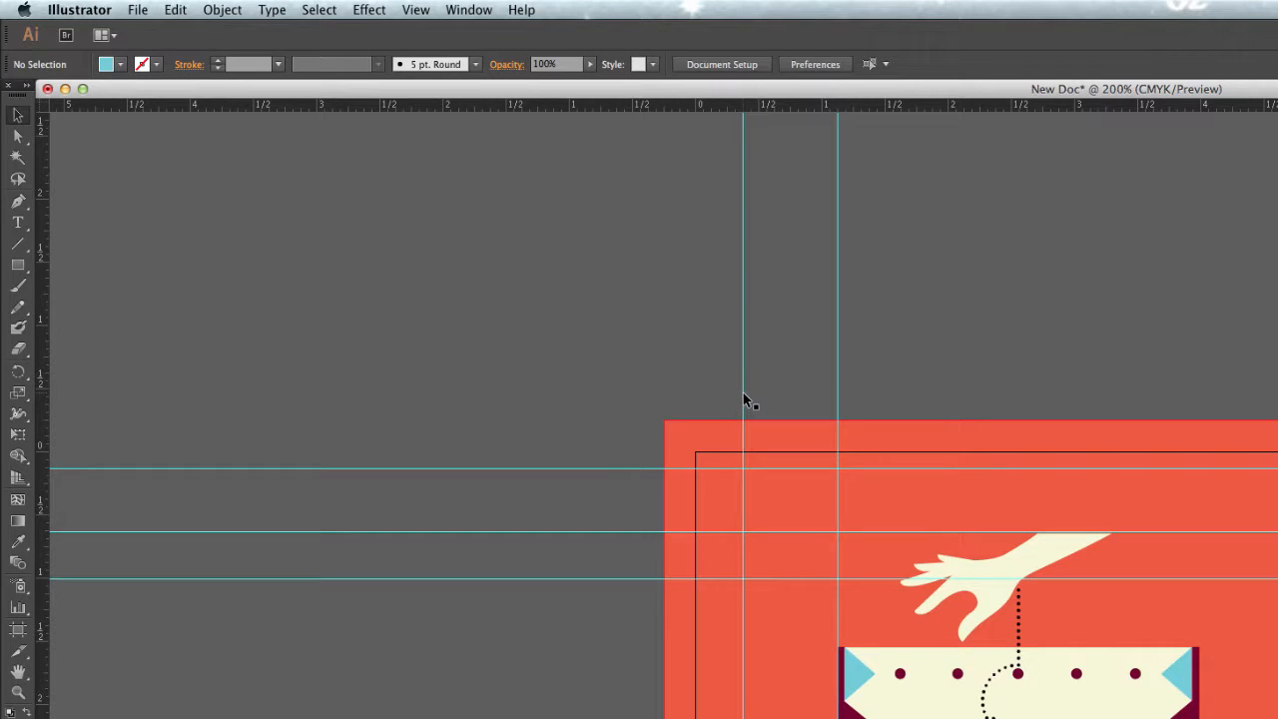
drag(743, 398, 672, 411)
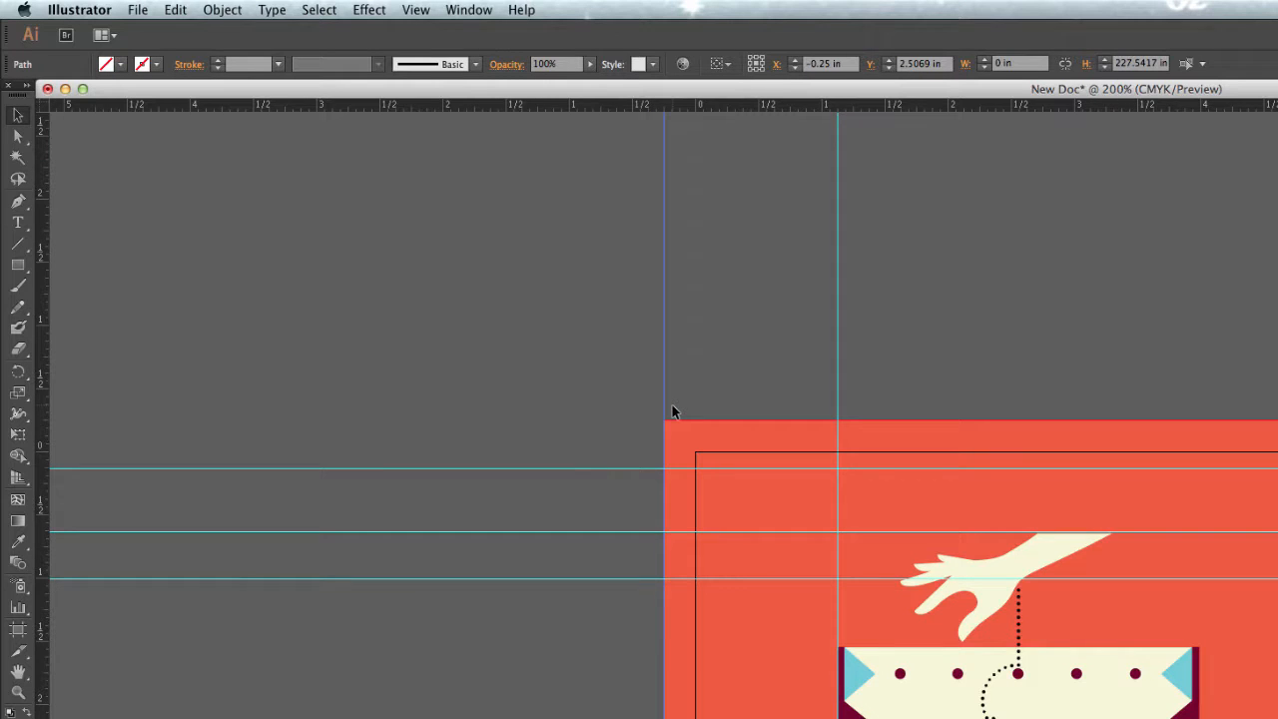
key(Delete)
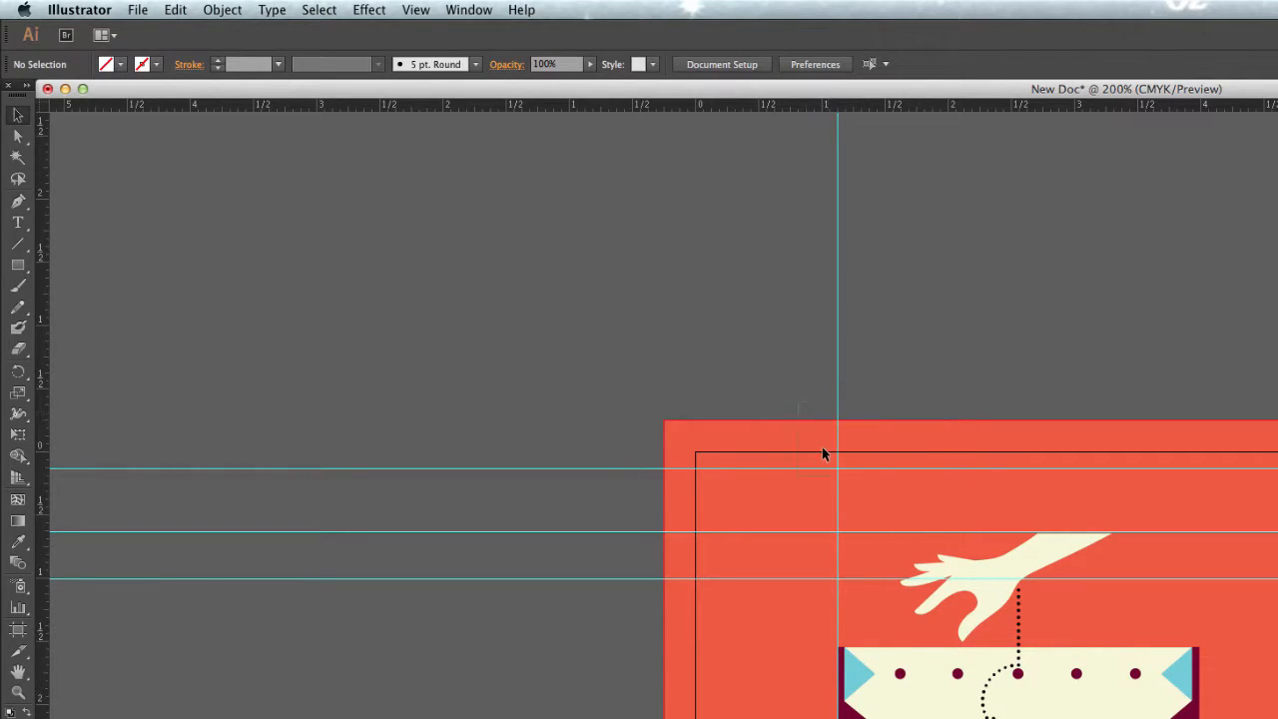
Try selecting and moving the hand while the guides are unlocked, undo the move and clear the selection.
drag(821, 448, 843, 532)
click(799, 534)
drag(956, 560, 854, 550)
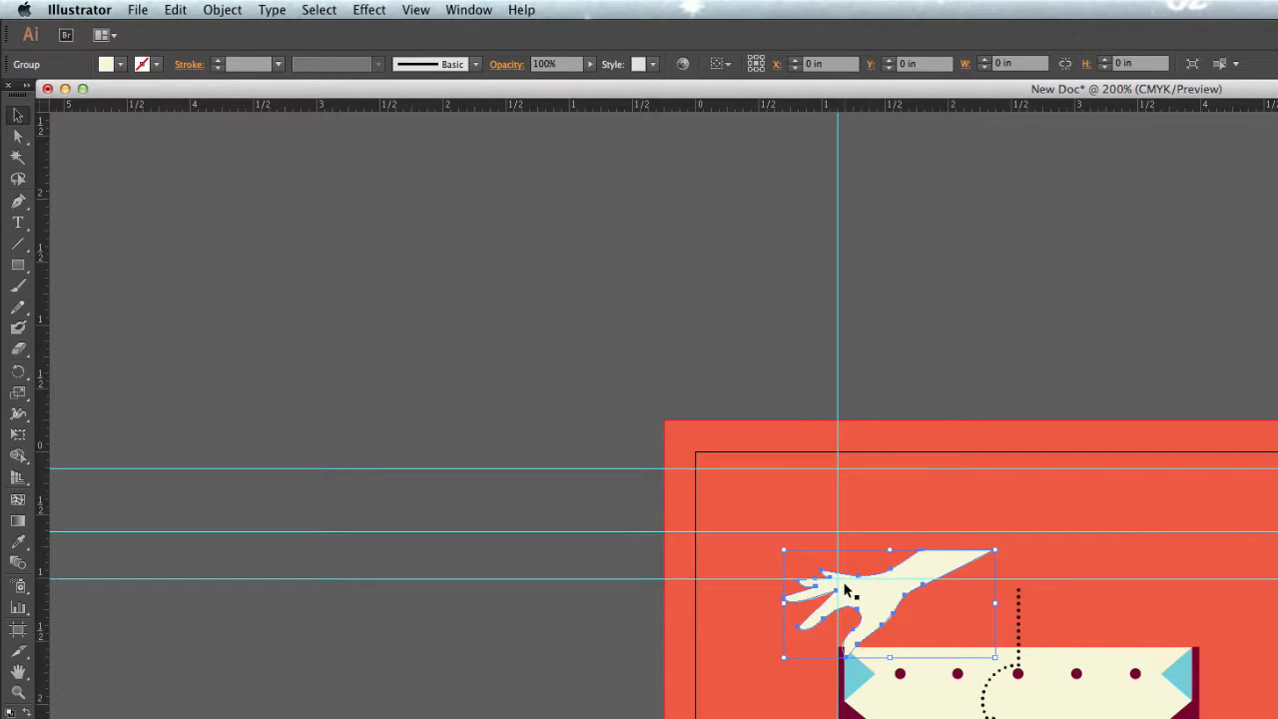
key(super+z)
click(919, 515)
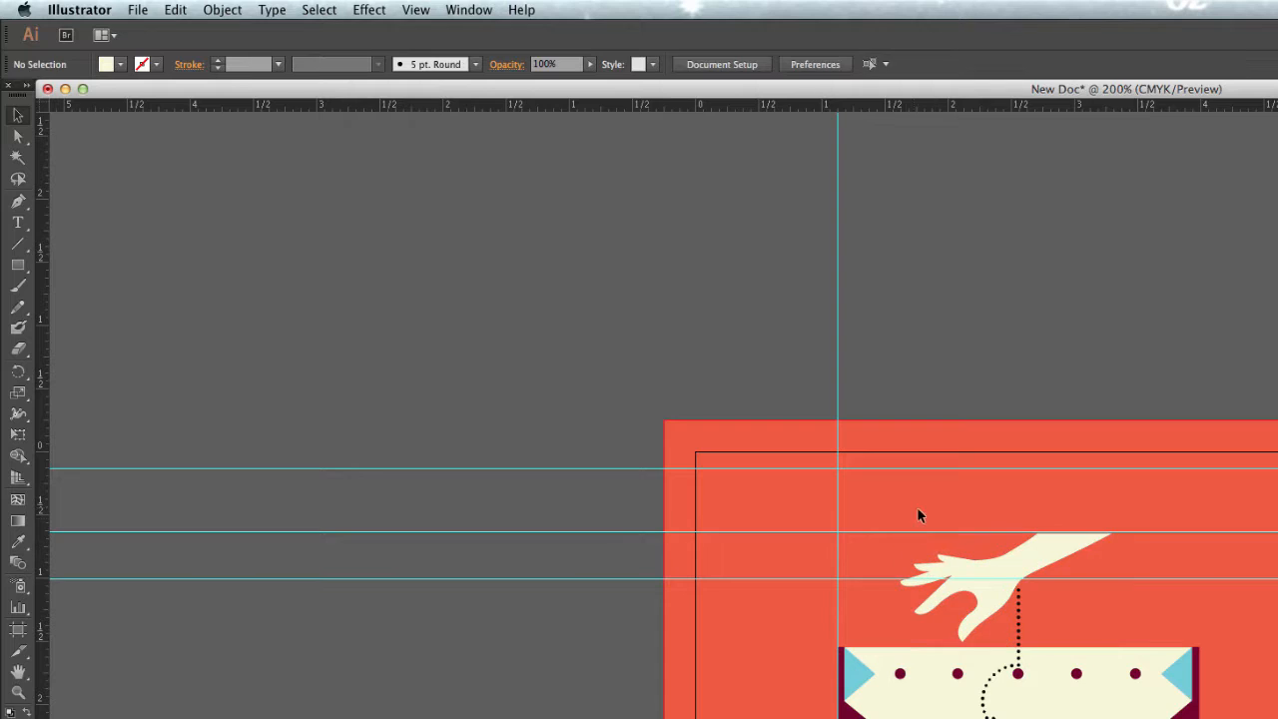
click(1038, 556)
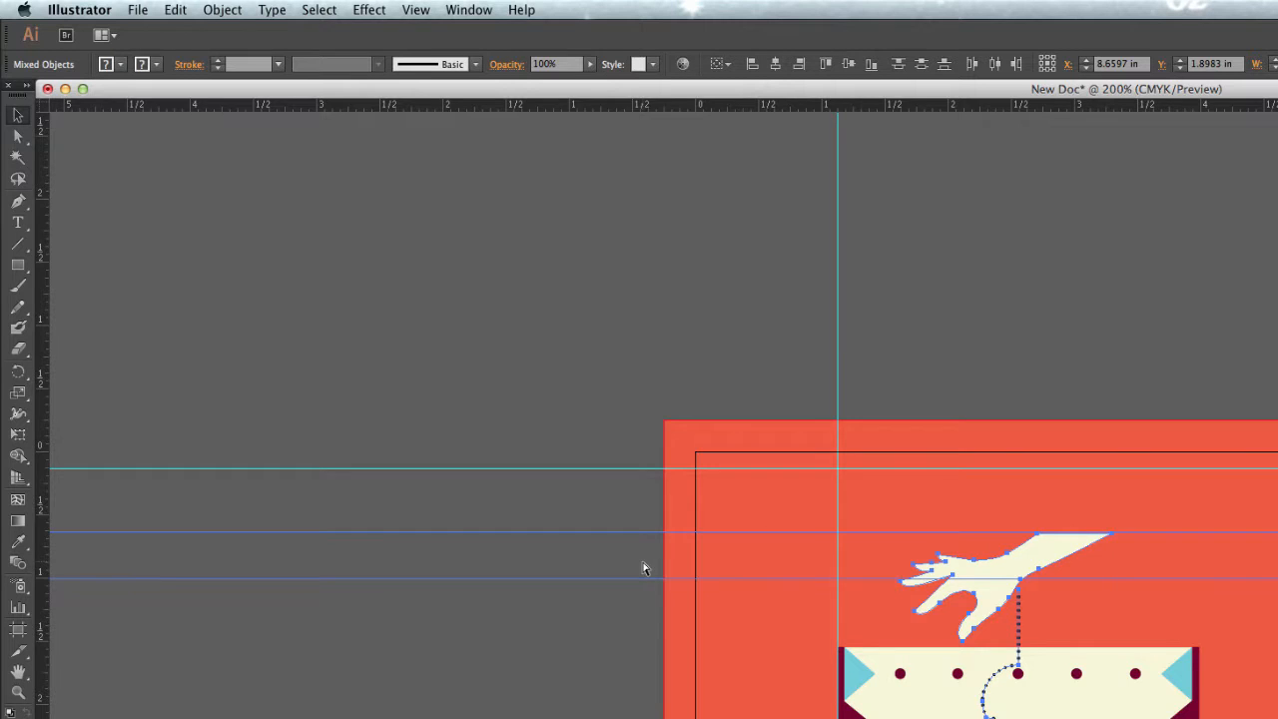
key(super+equal)
key(shift+super+a)
Select the guide along the hand's top edge and lock all guides again.
click(758, 466)
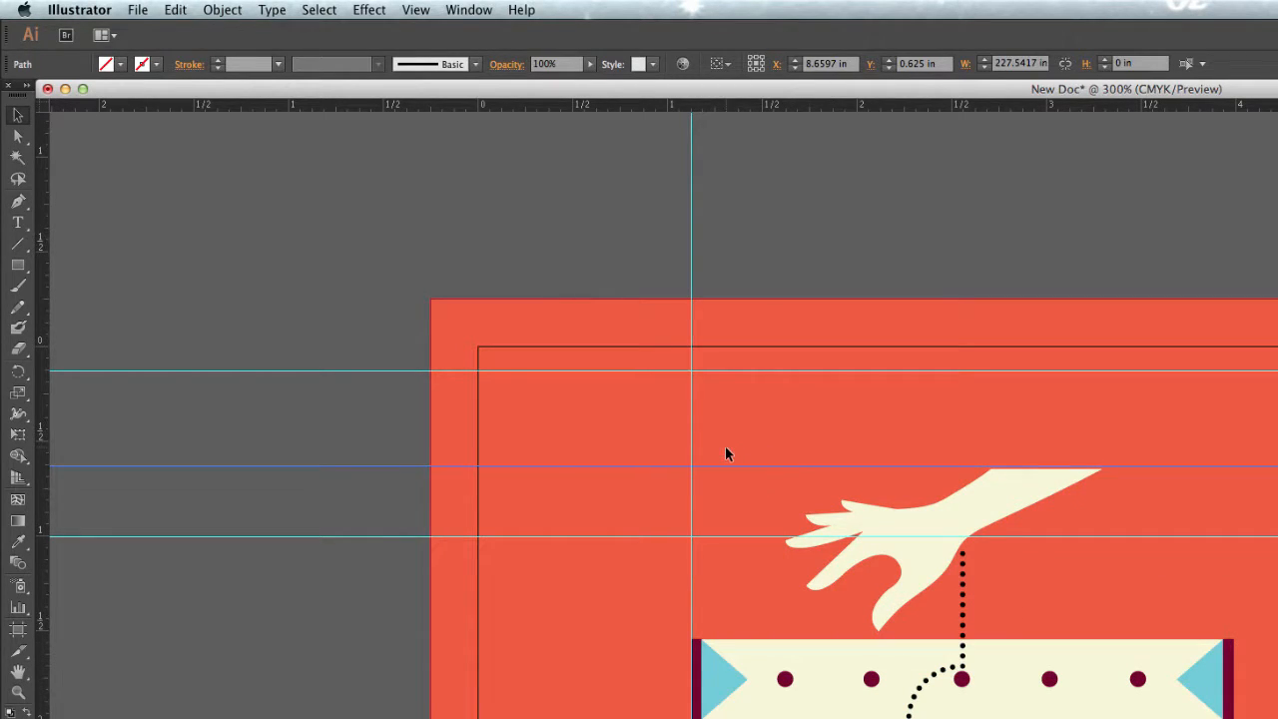
click(404, 9)
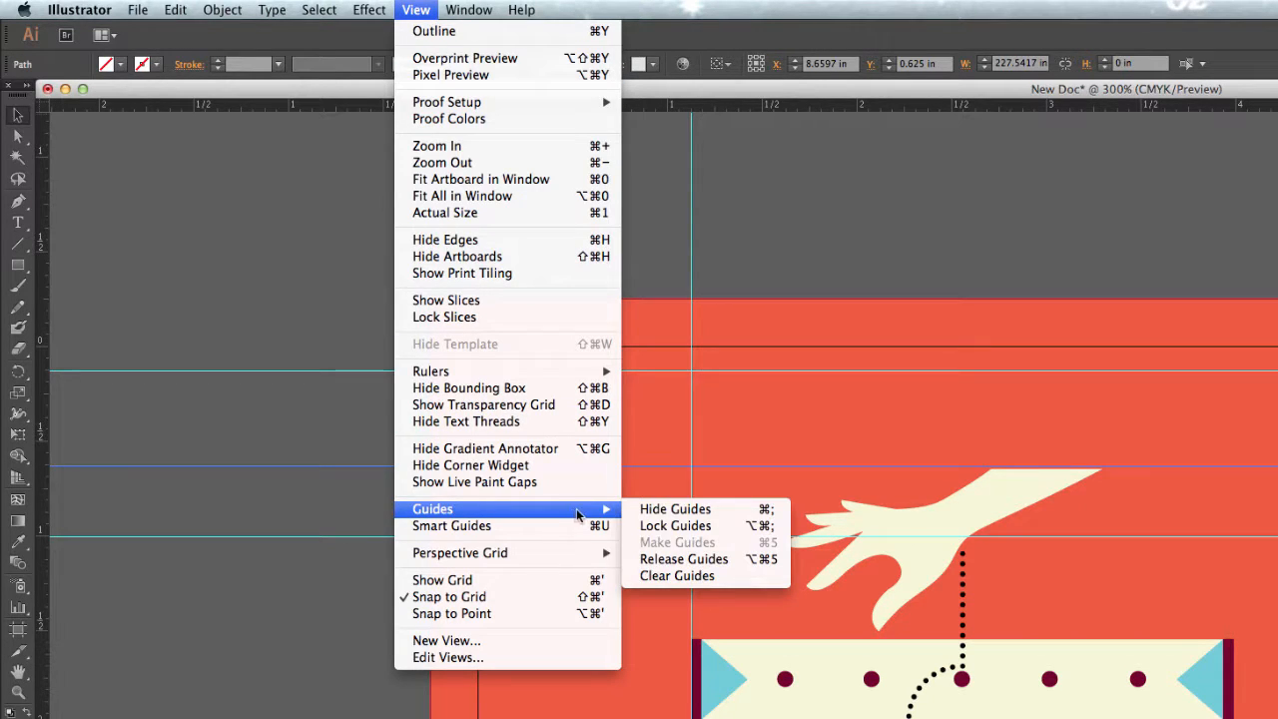
click(651, 527)
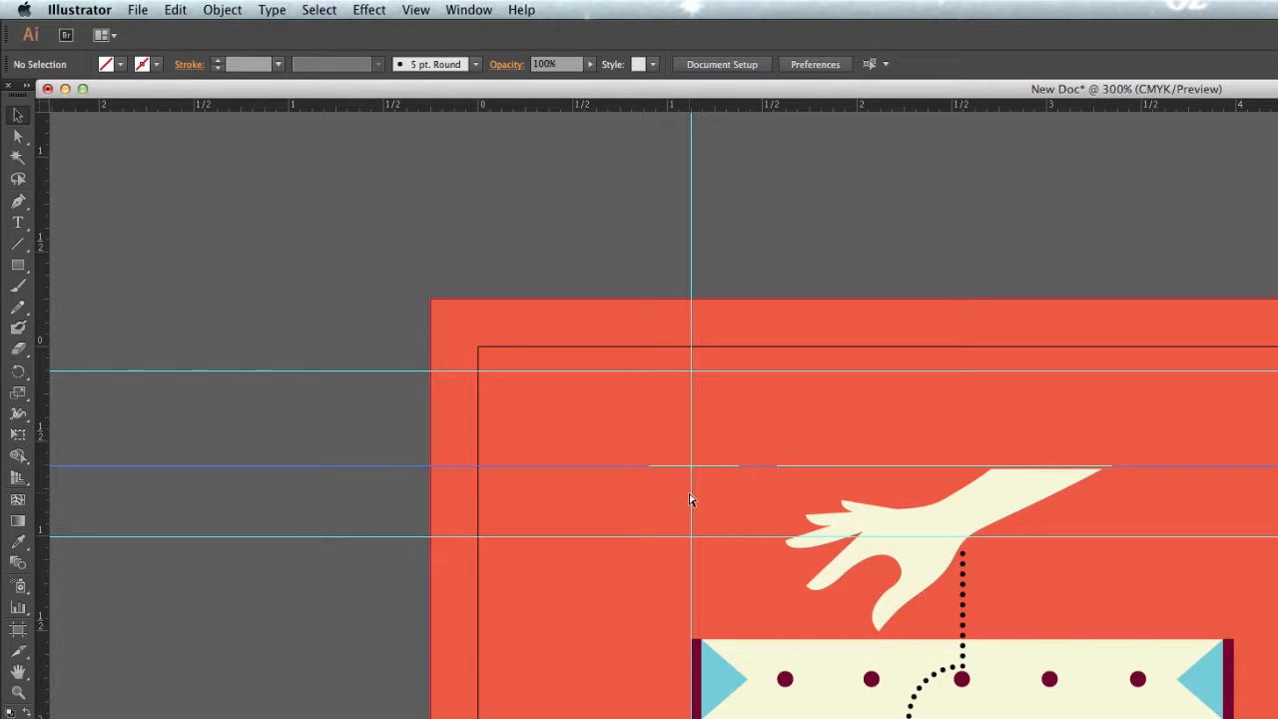
Add a horizontal guide midway between the red background's top edge and the black outline, and hide all guides.
key(super+semicolon)
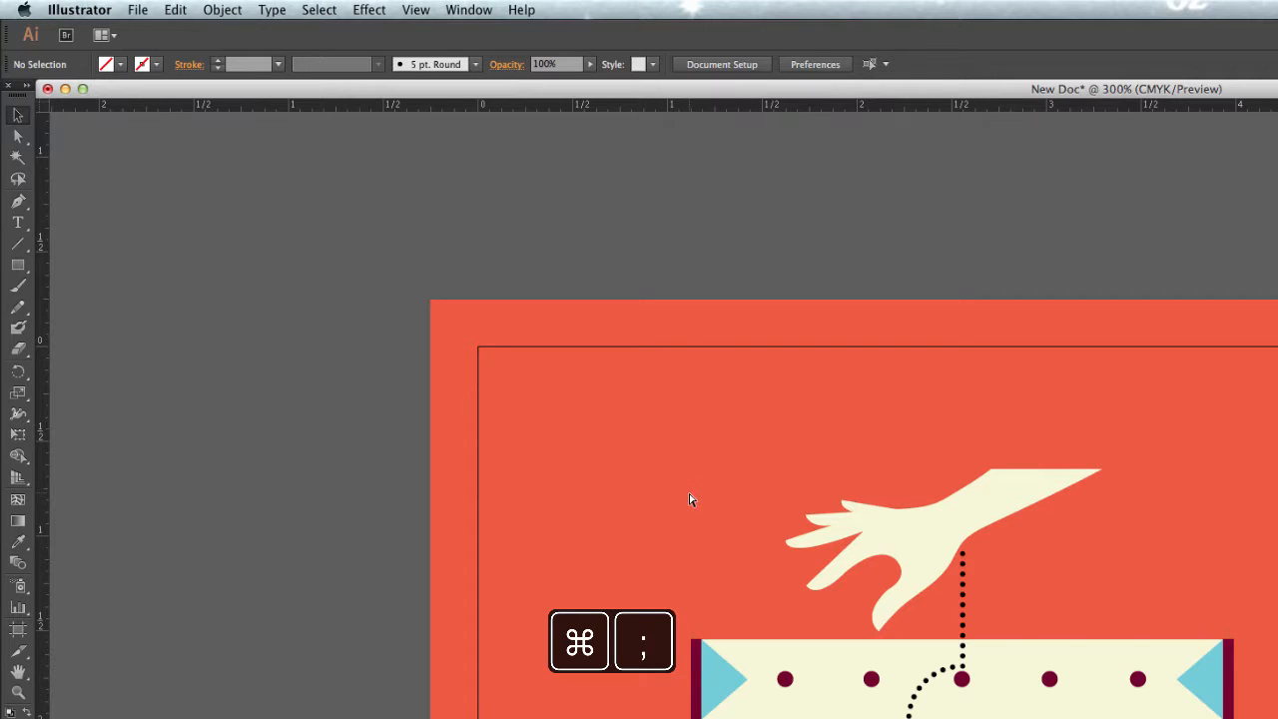
key(super+semicolon)
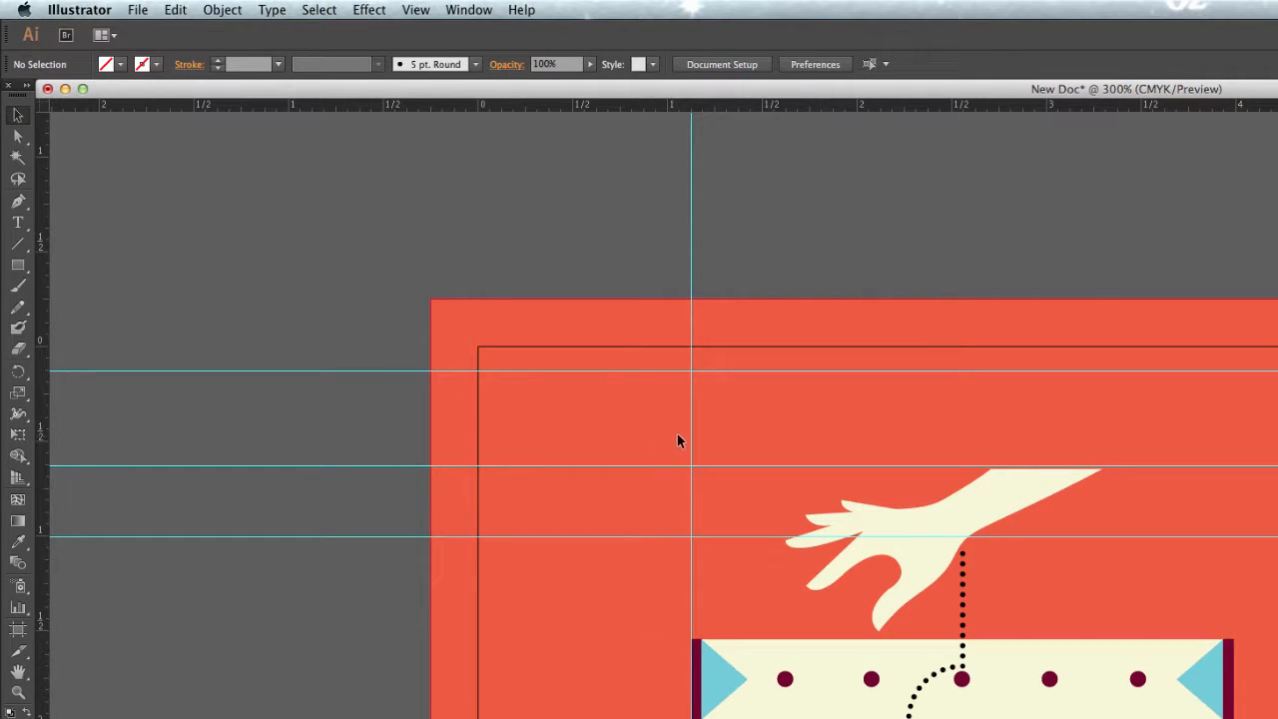
drag(592, 107, 632, 323)
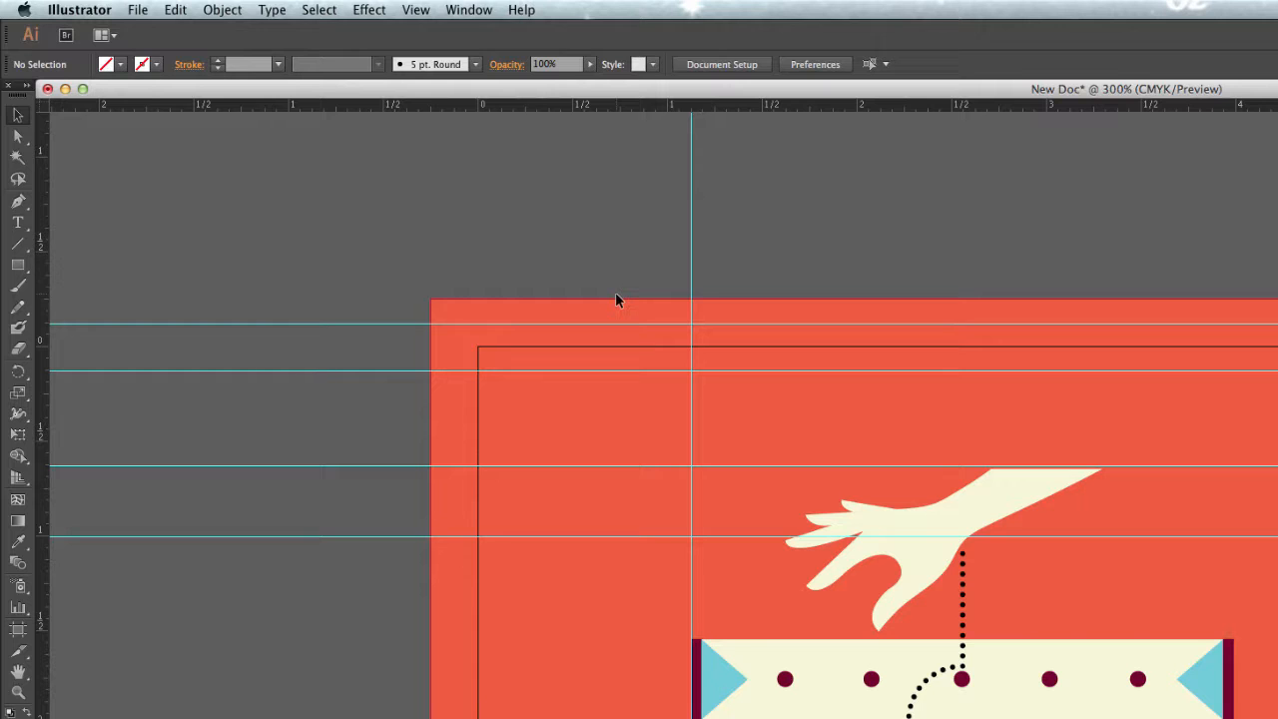
key(super+semicolon)
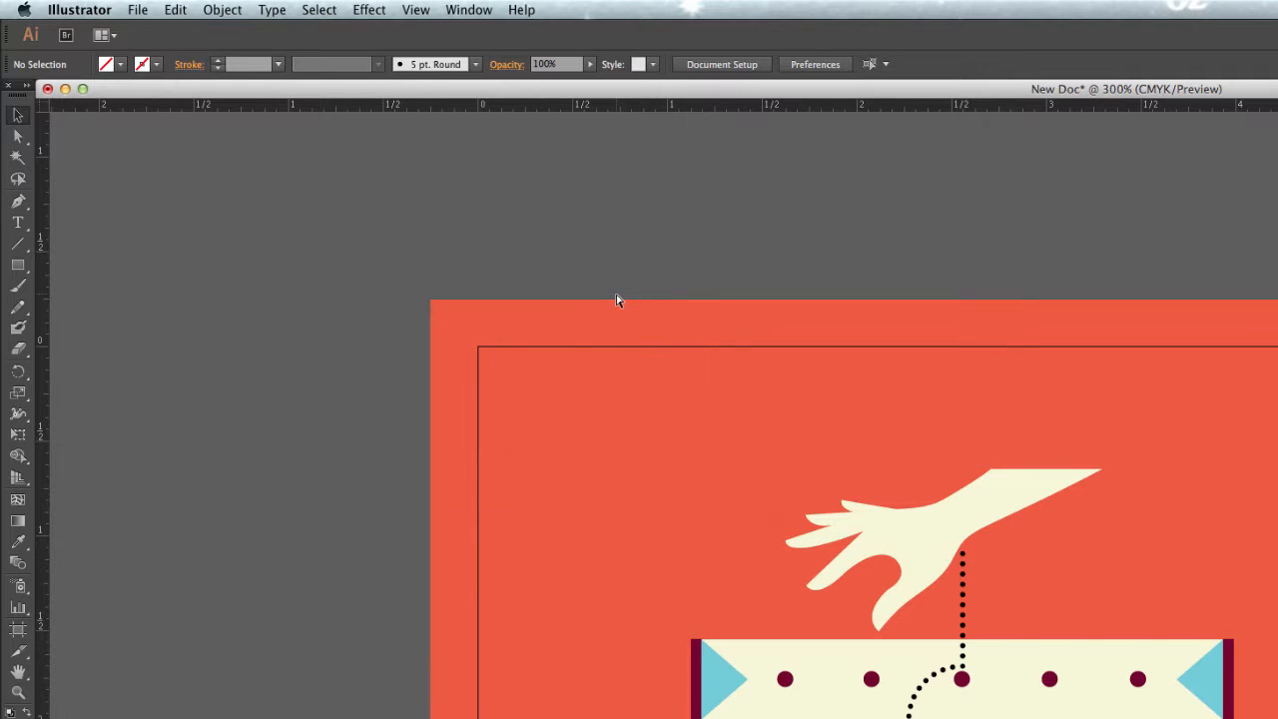
click(469, 10)
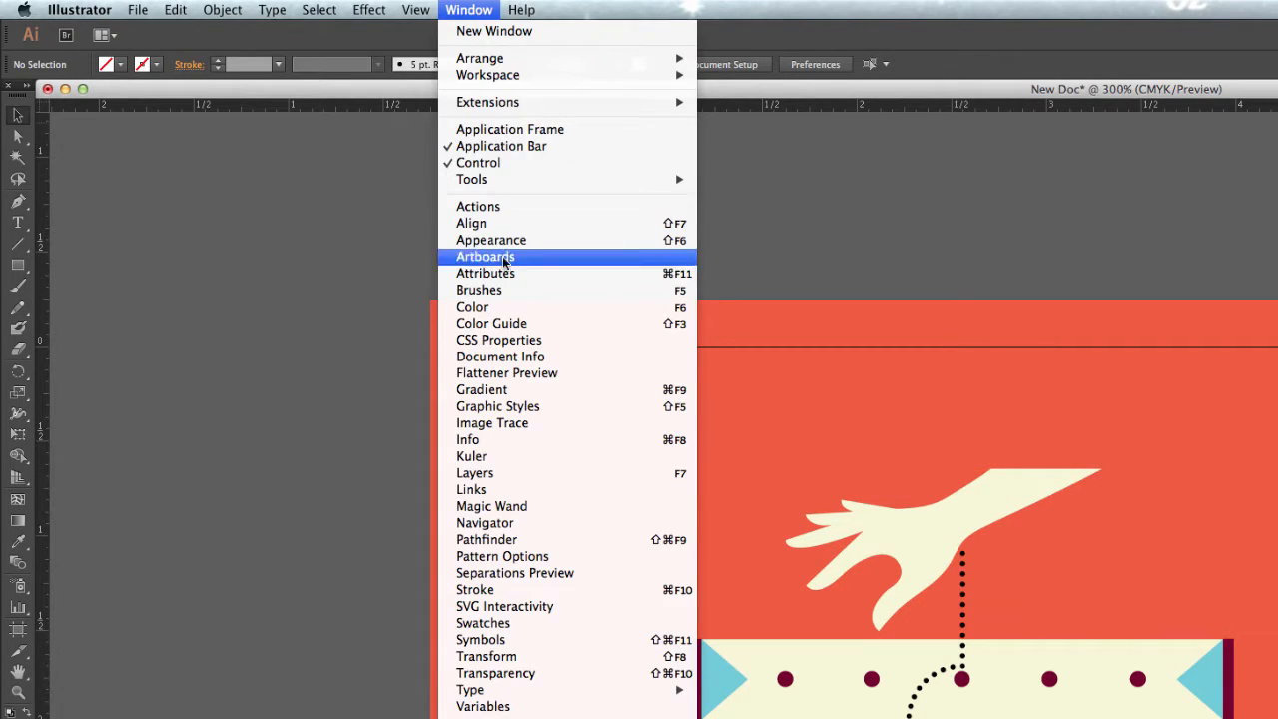
mouse_move(431, 10)
mouse_move(473, 511)
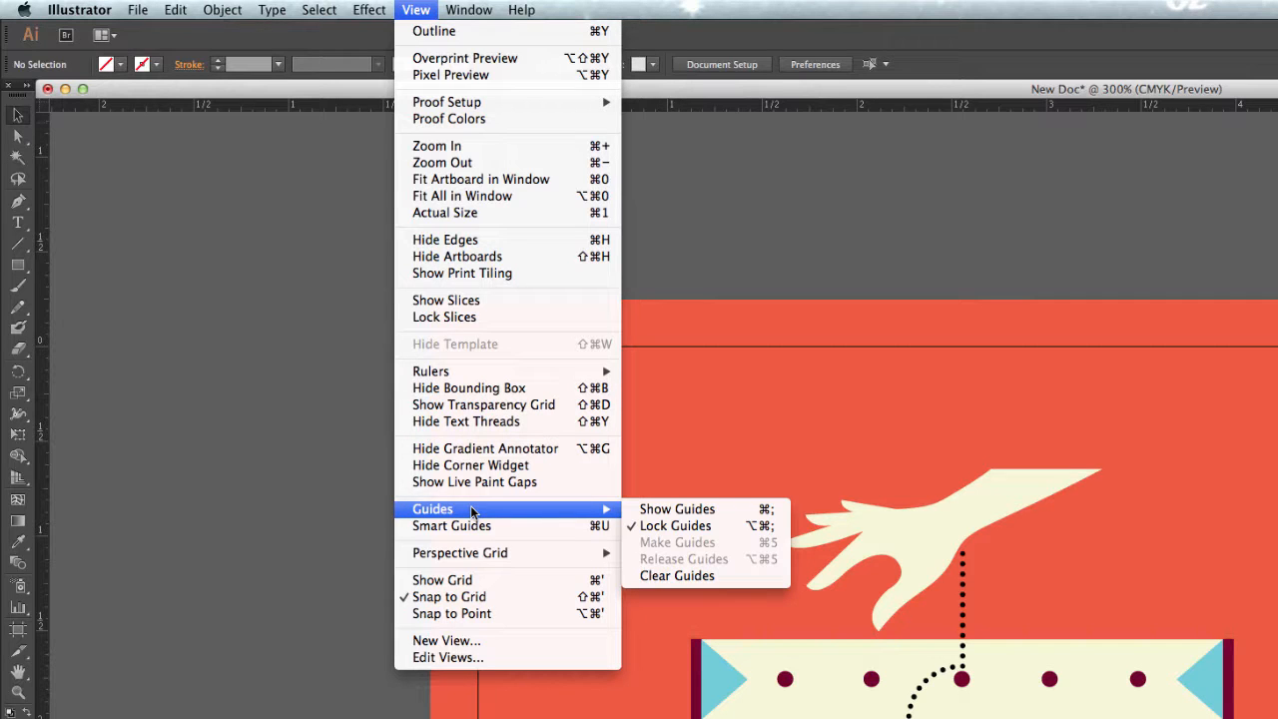
click(789, 369)
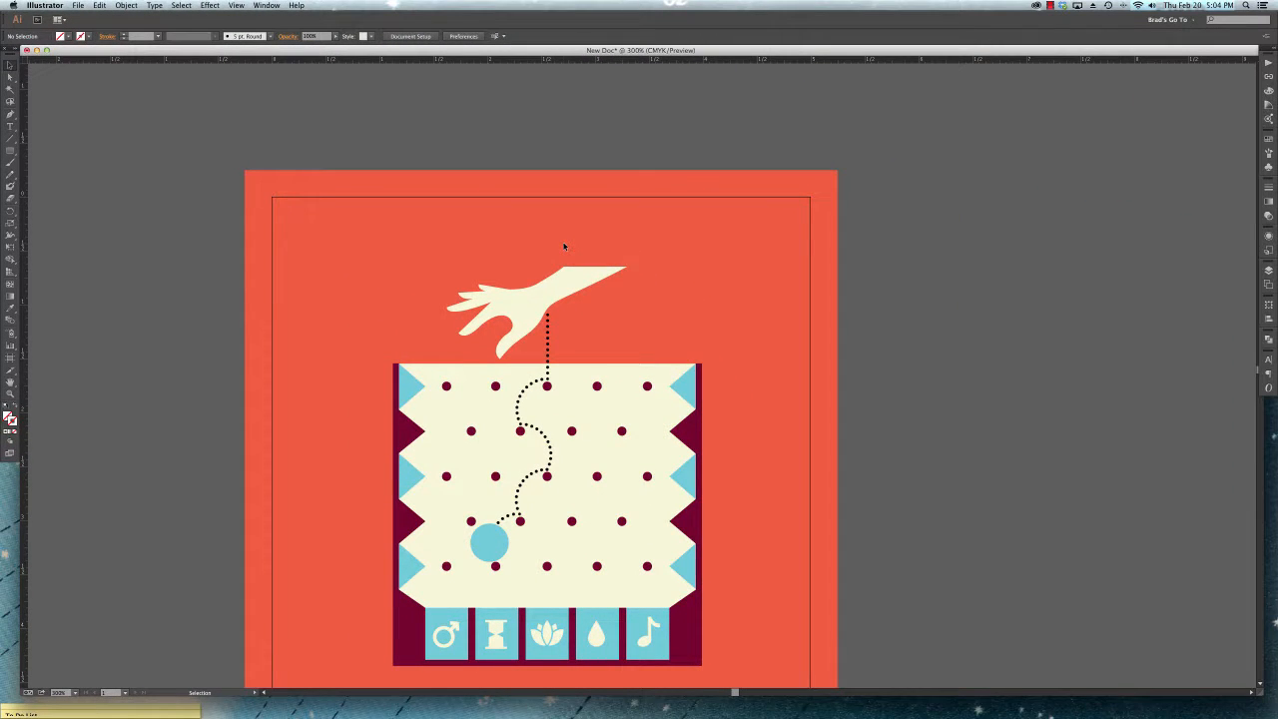
Display the document grid behind the artwork.
key(a)
key(super+apostrophe)
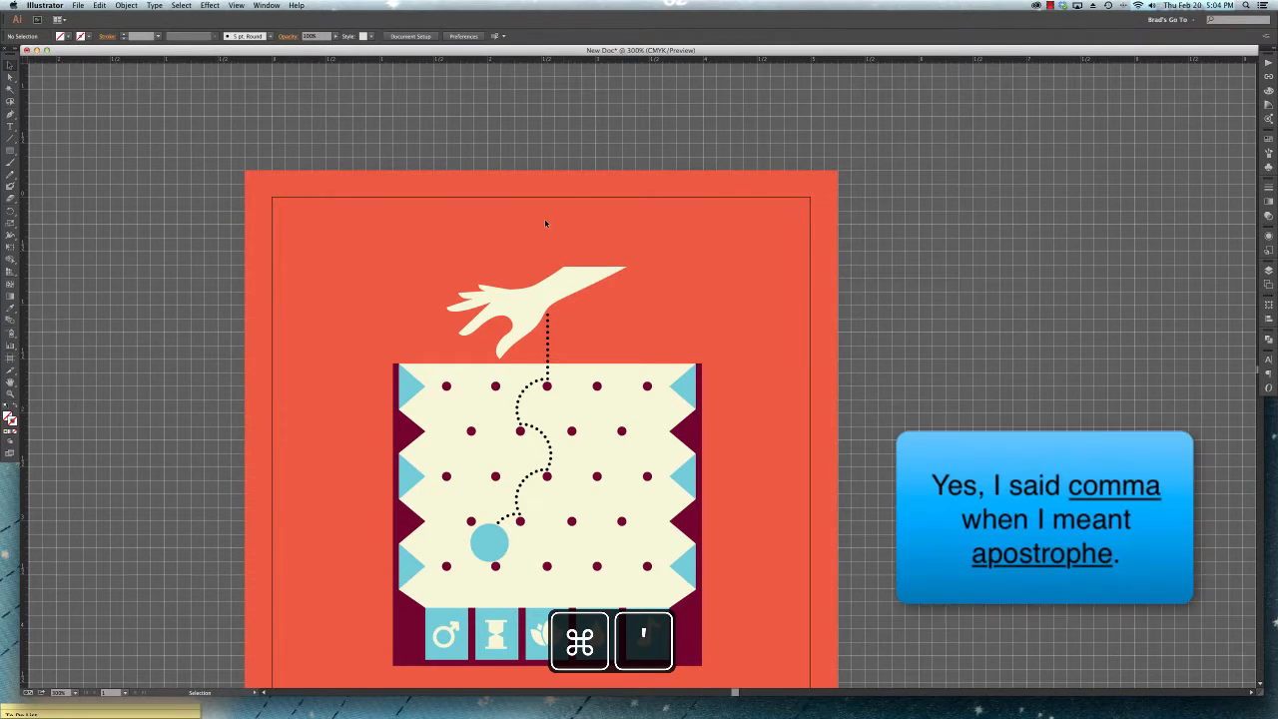
drag(744, 293, 553, 179)
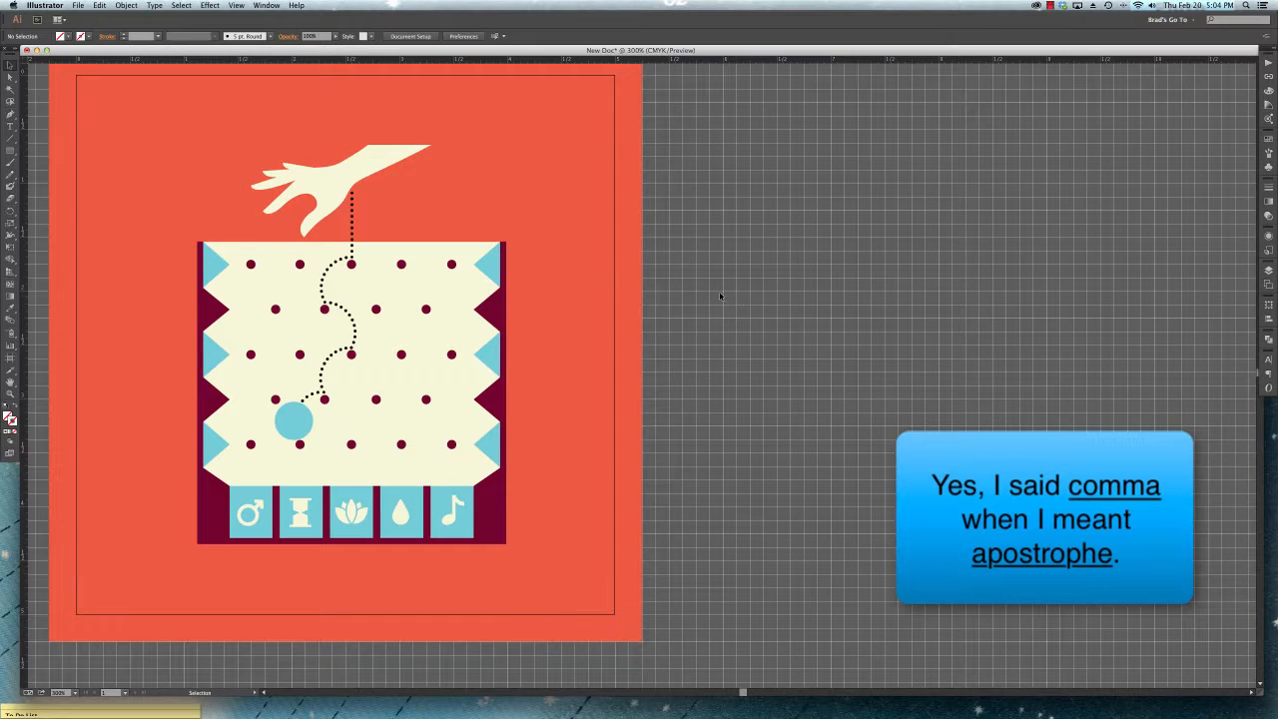
Turn on Snap to Grid and draw an unfilled 1.5 in square across the red background's right edge.
key(space)
drag(613, 273, 618, 307)
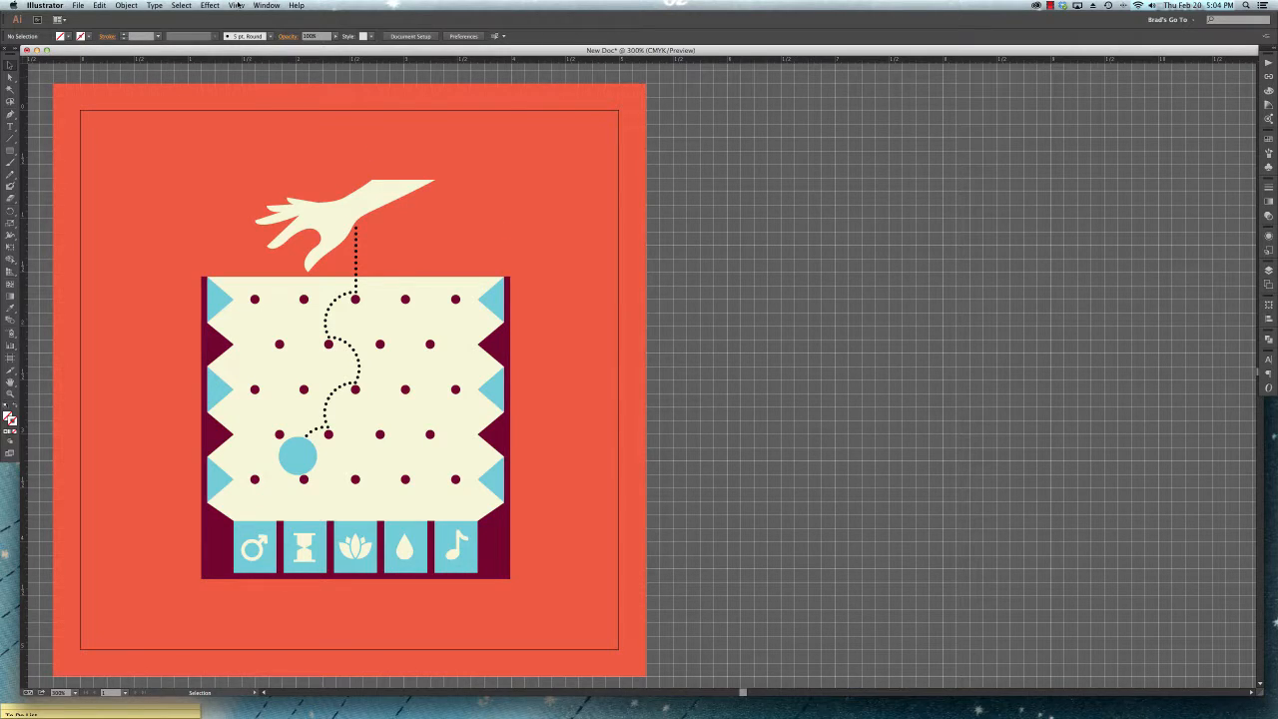
click(238, 6)
key(m)
drag(704, 237, 742, 318)
key(v)
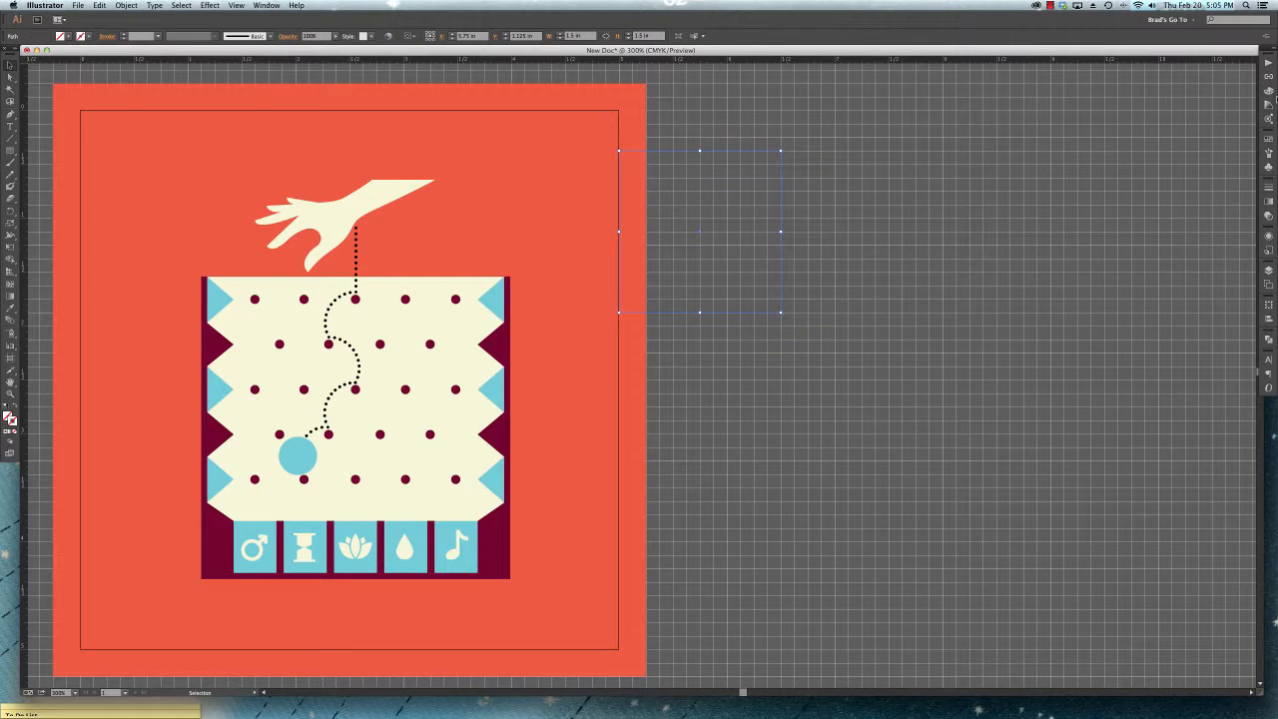
Give the square a green fill with no stroke and clear the selection.
click(1268, 90)
click(1173, 133)
key(shift+x)
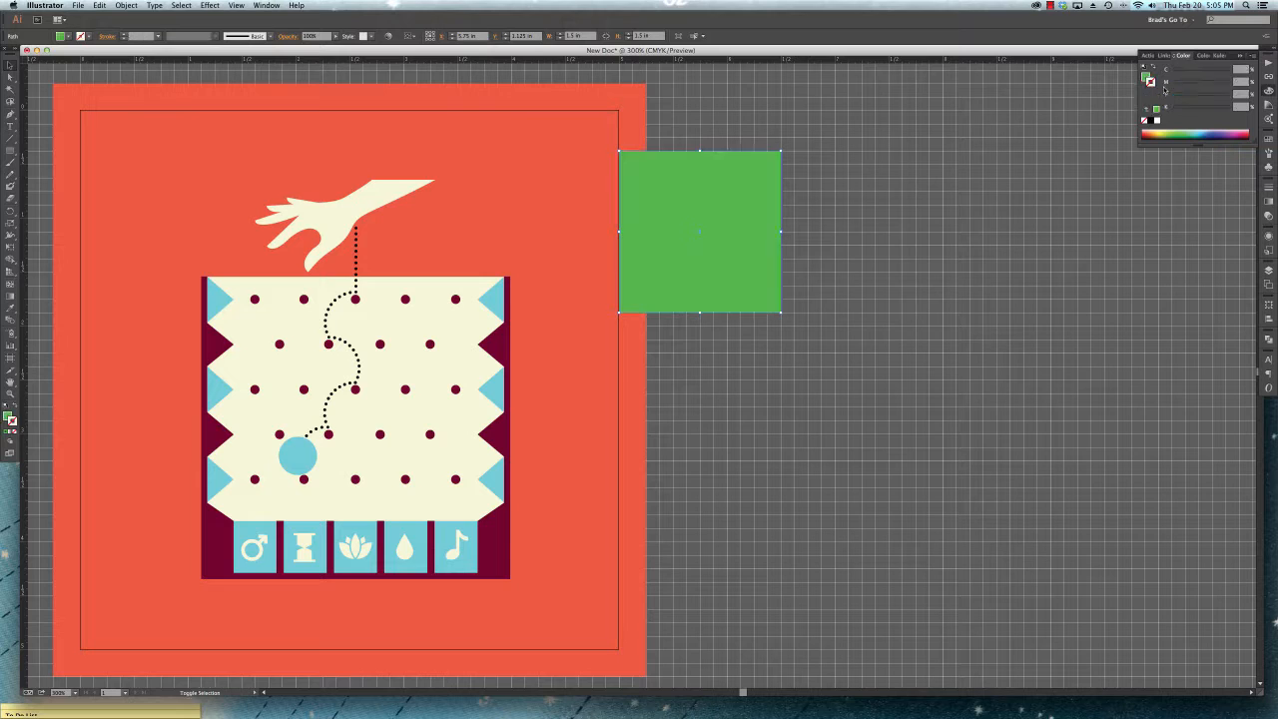
click(796, 268)
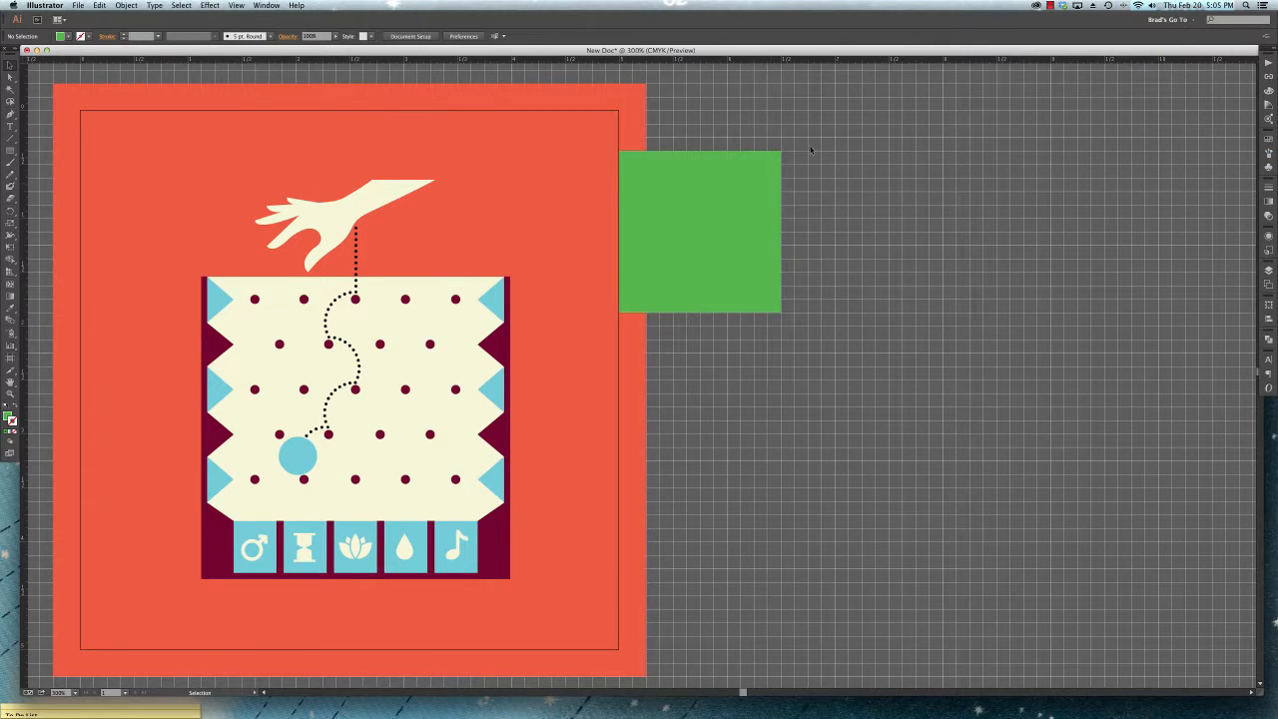
Move the green square along the grid until its left edge meets the red background's right edge.
key(super+equal)
drag(958, 294, 899, 398)
drag(699, 298, 782, 264)
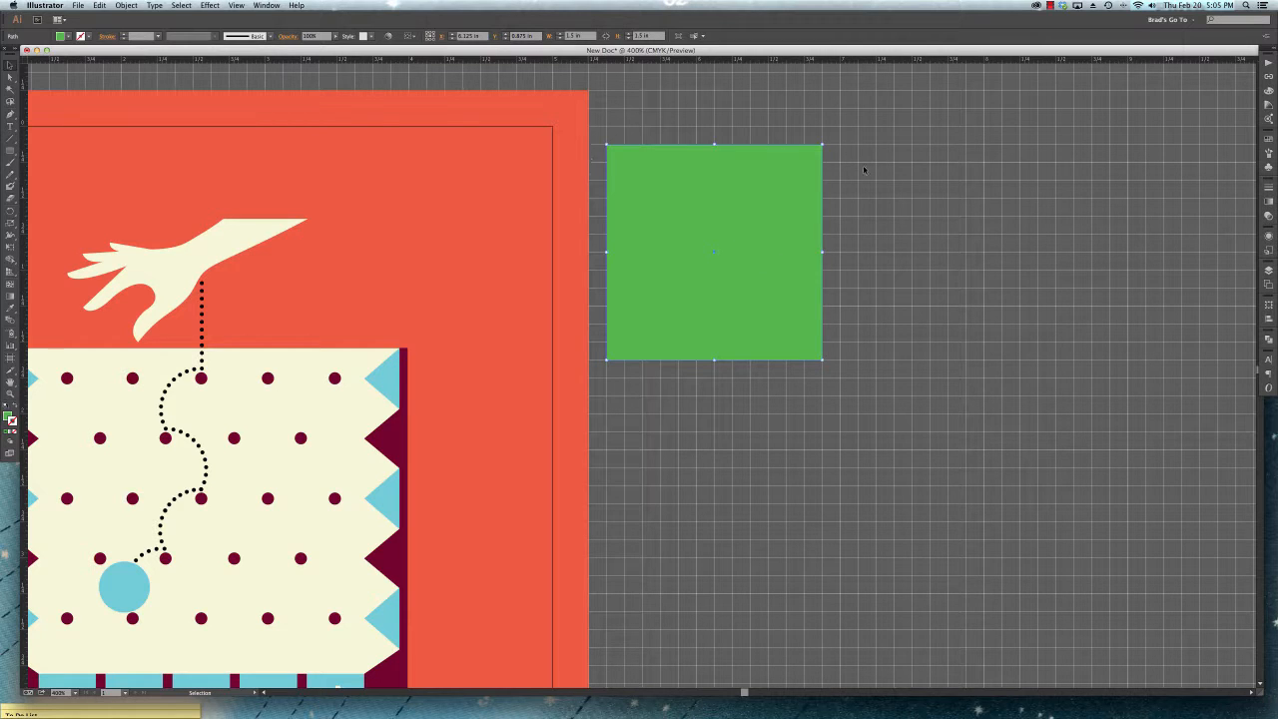
mouse_move(776, 187)
mouse_down()
mouse_move(785, 192)
mouse_move(765, 174)
mouse_up()
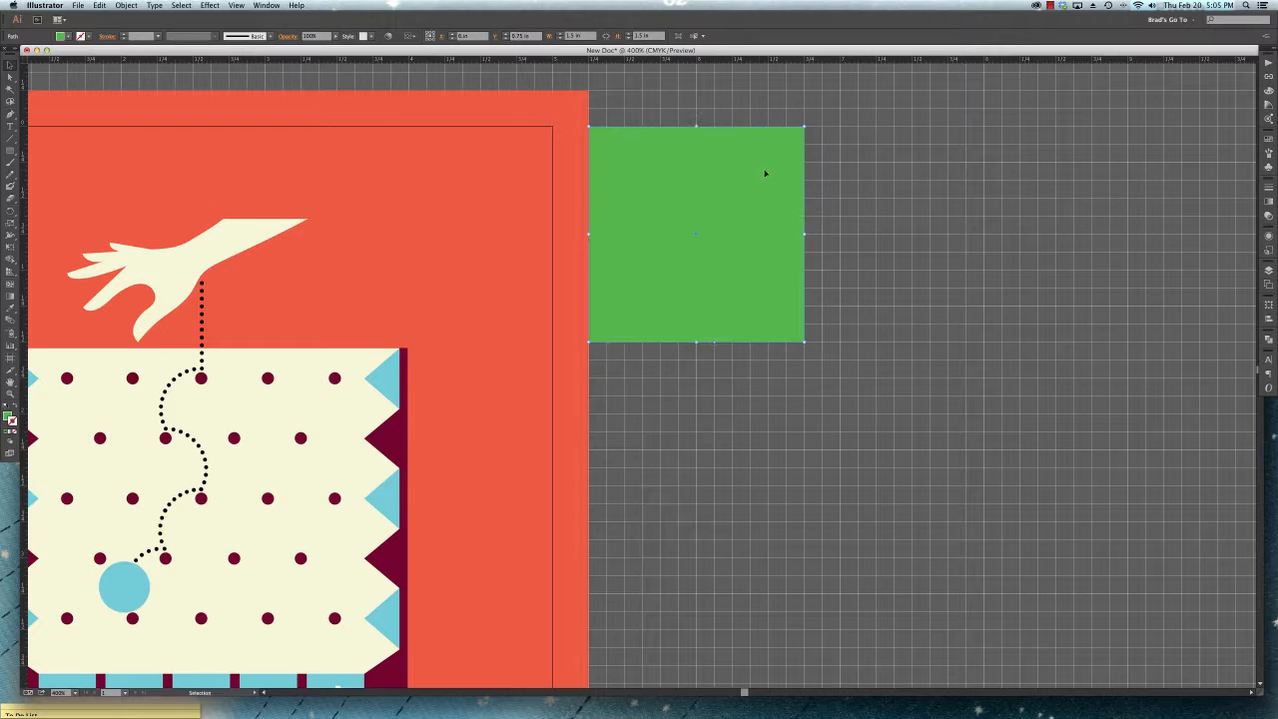
Turn off Snap to Grid and move the green square freely down and away from the red background.
click(233, 5)
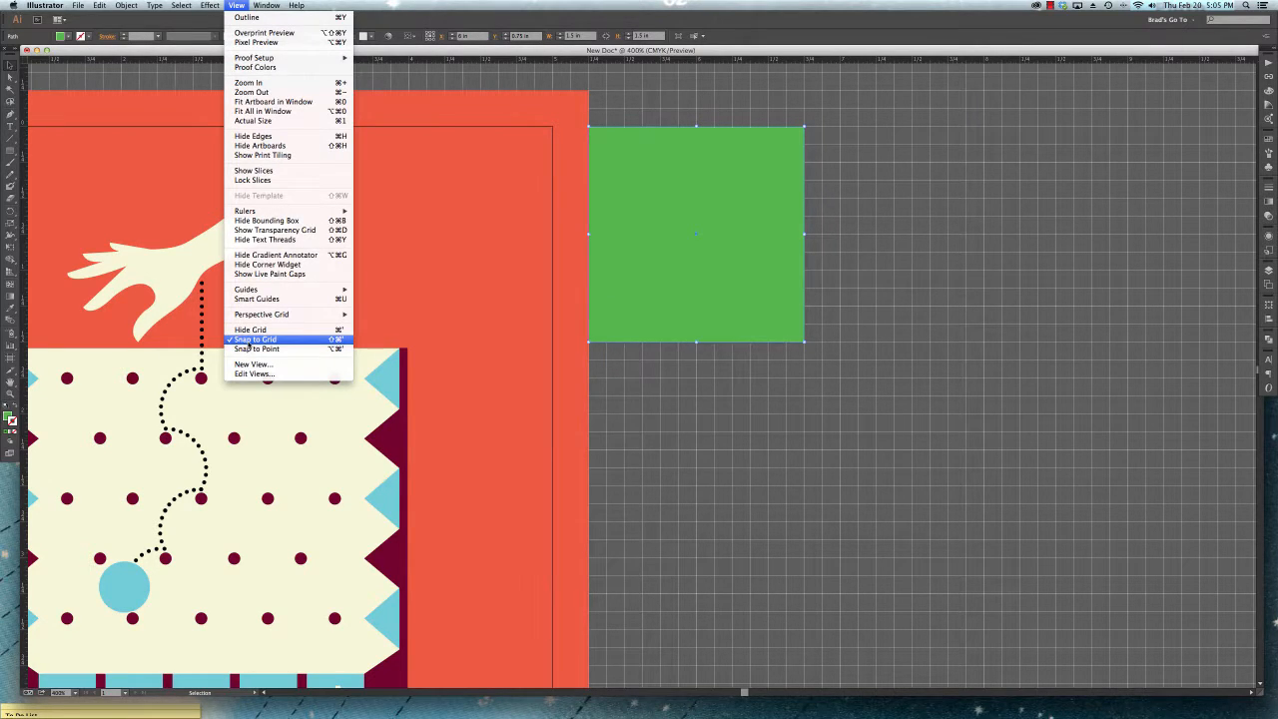
click(238, 340)
drag(753, 203, 784, 237)
Hide the document grid and move the green square lower beside the red background.
key(a)
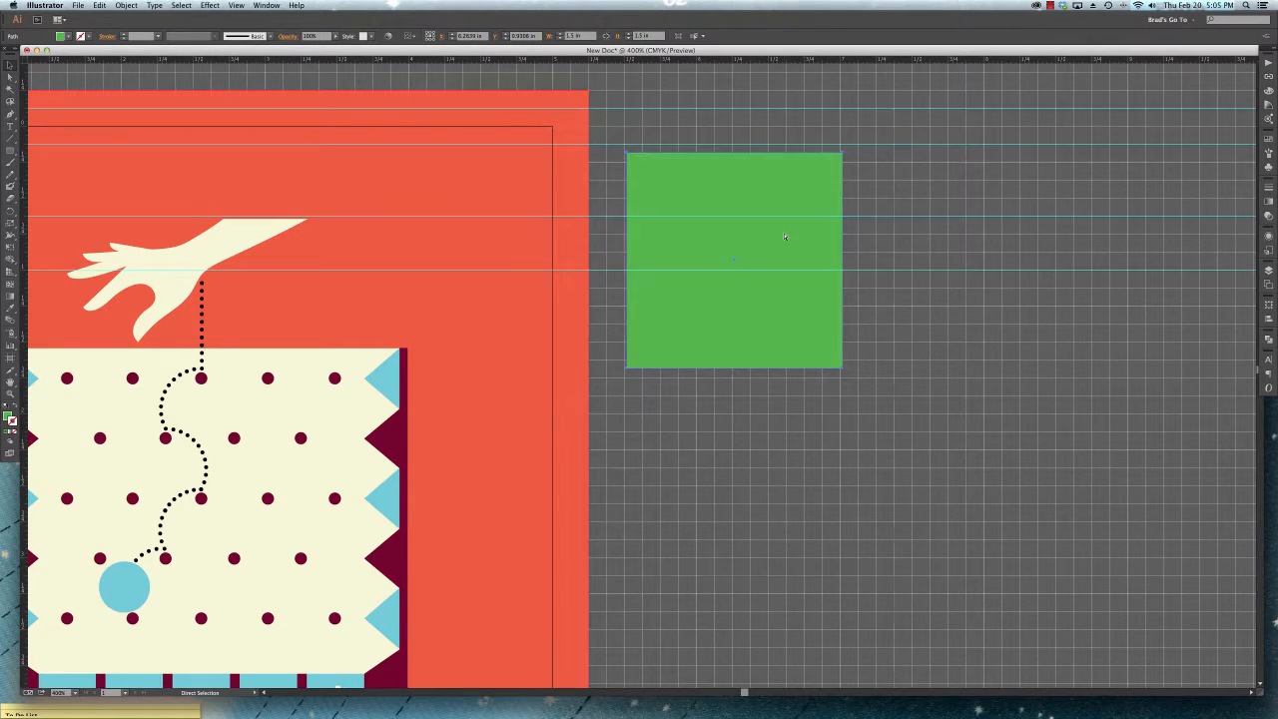
key(v)
key(super+apostrophe)
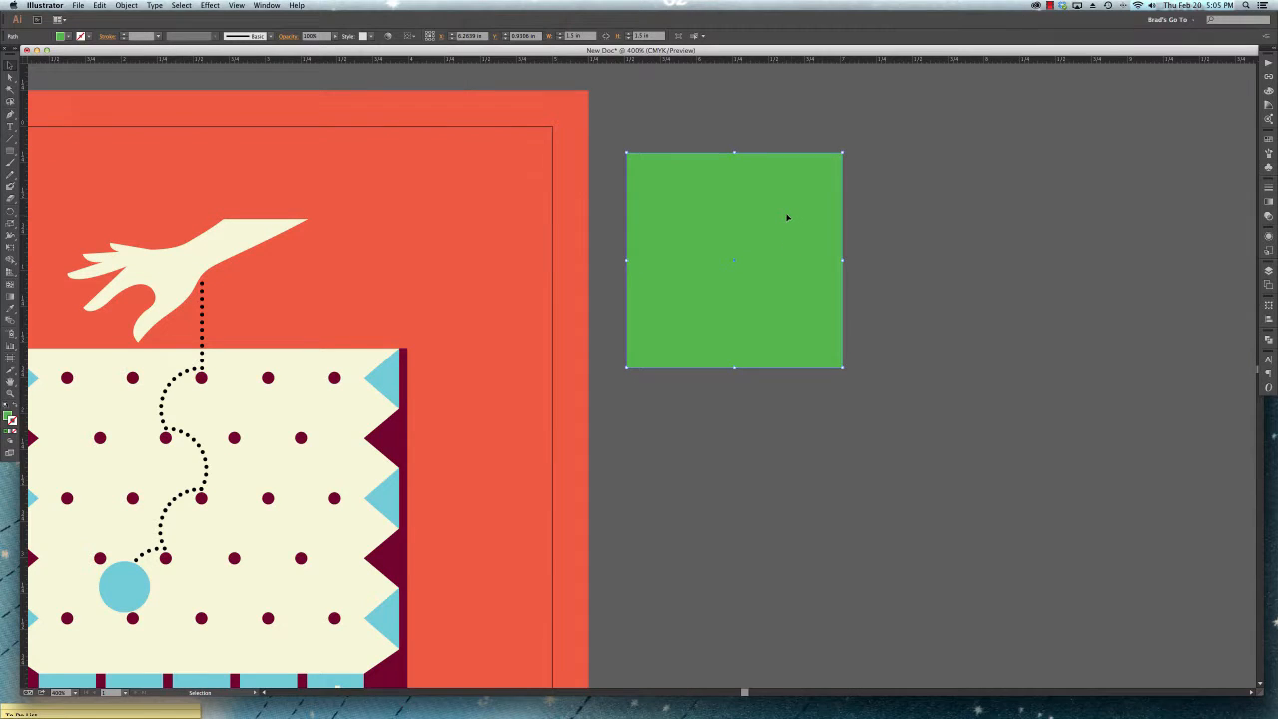
drag(759, 193, 736, 281)
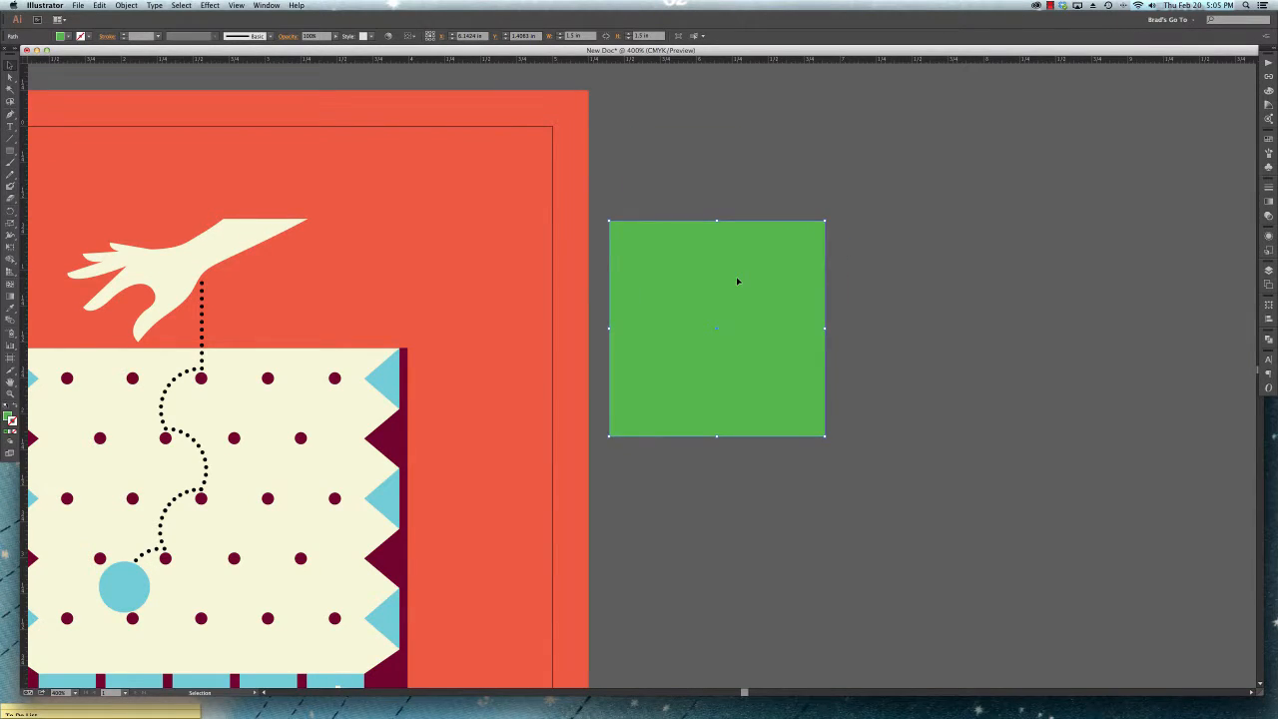
Turn on Snap to Point, then move the green square over the red background and back onto the empty canvas.
click(236, 6)
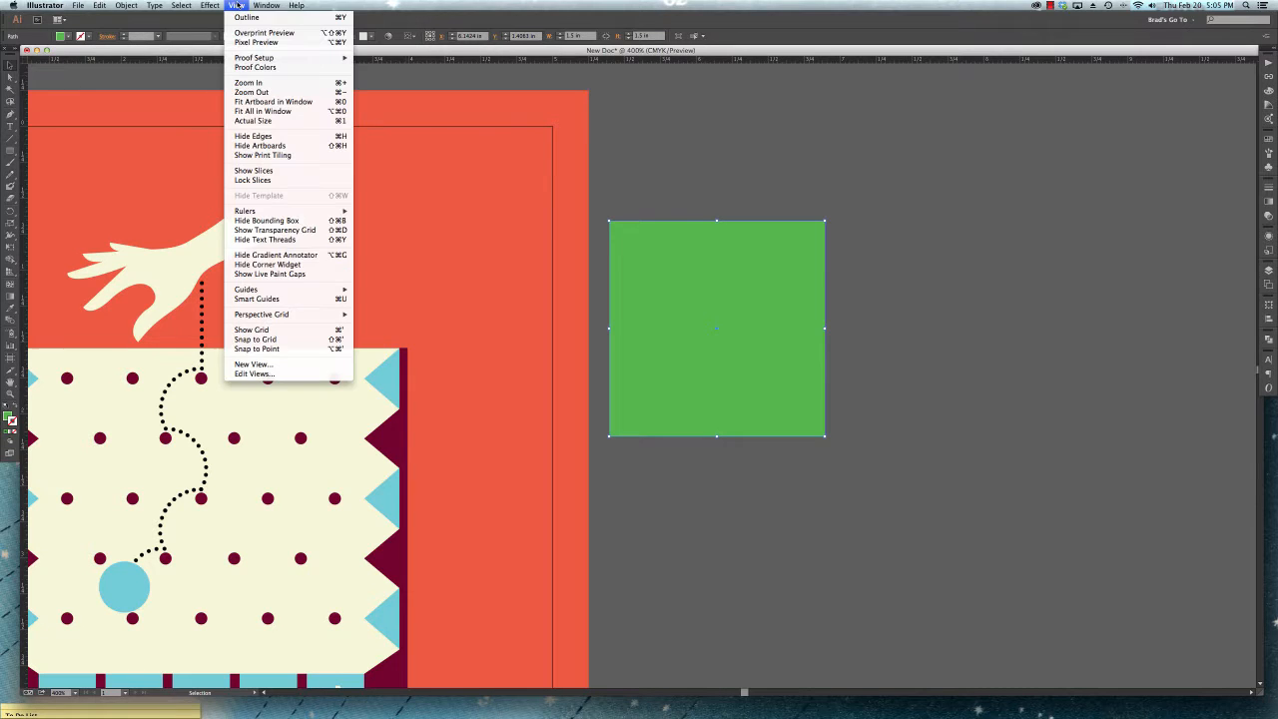
click(258, 348)
drag(757, 226, 643, 315)
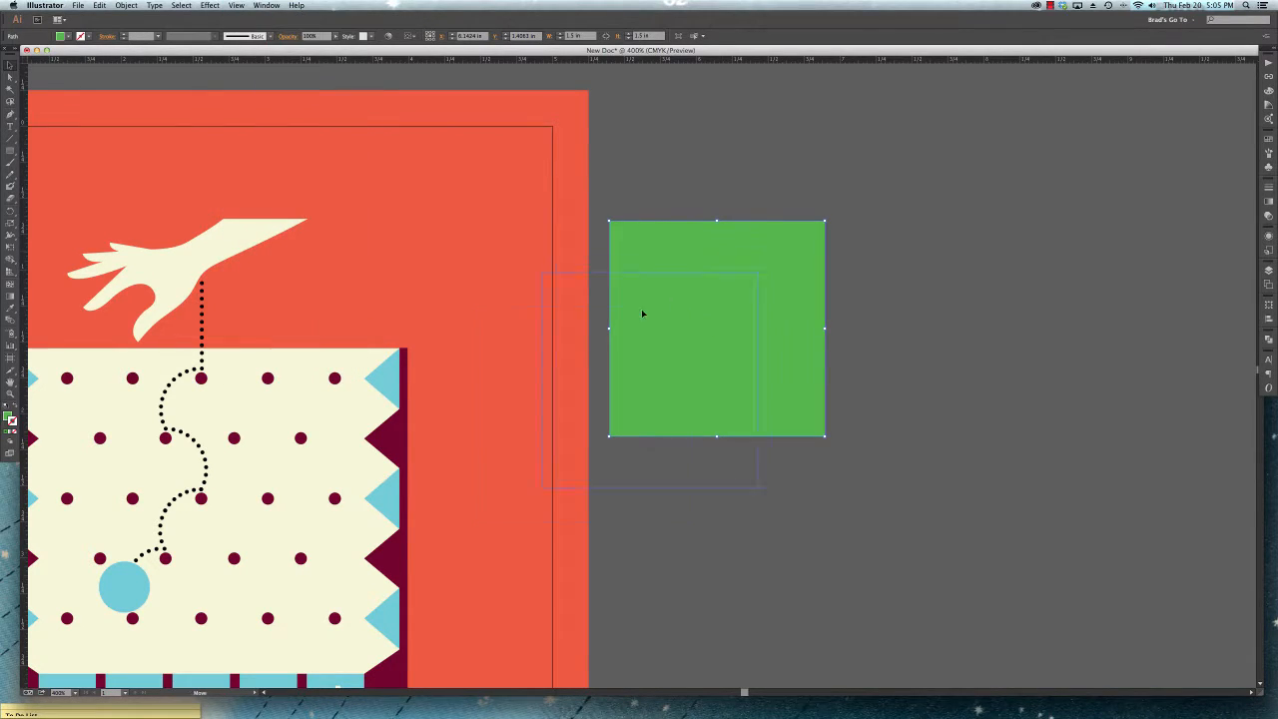
drag(529, 377, 752, 230)
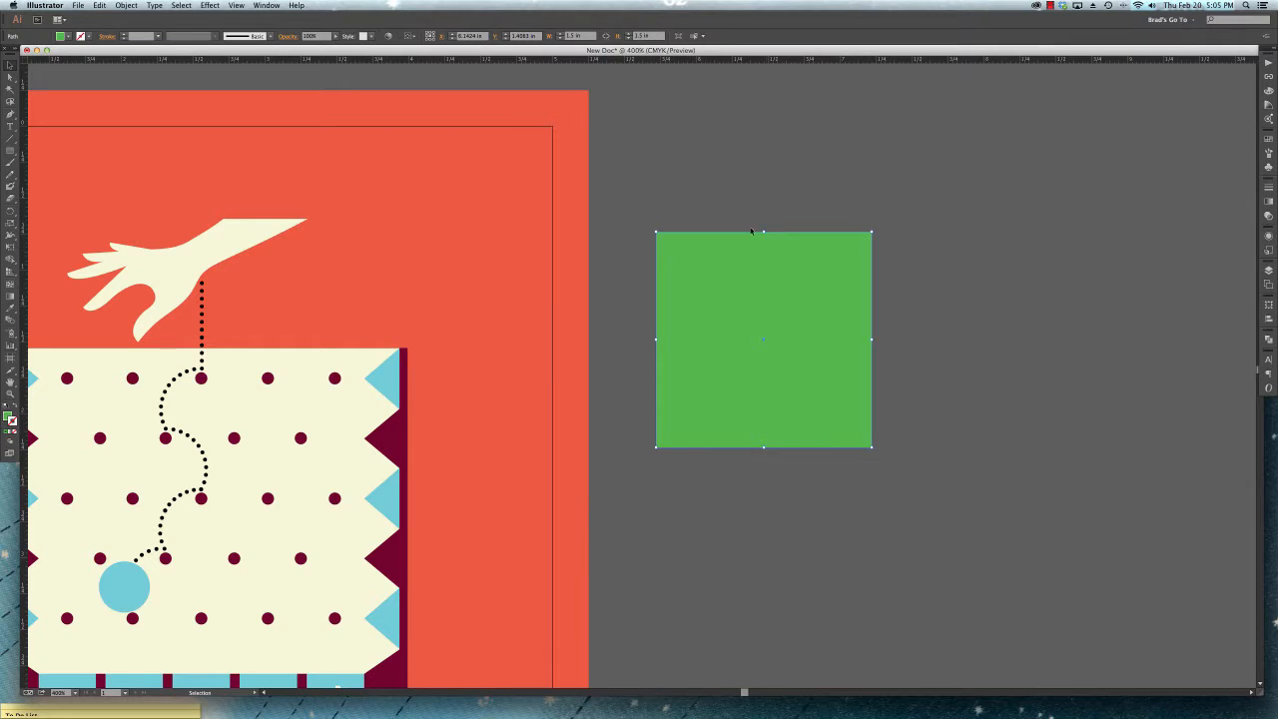
Delete the green square beside the artwork.
key(Delete)
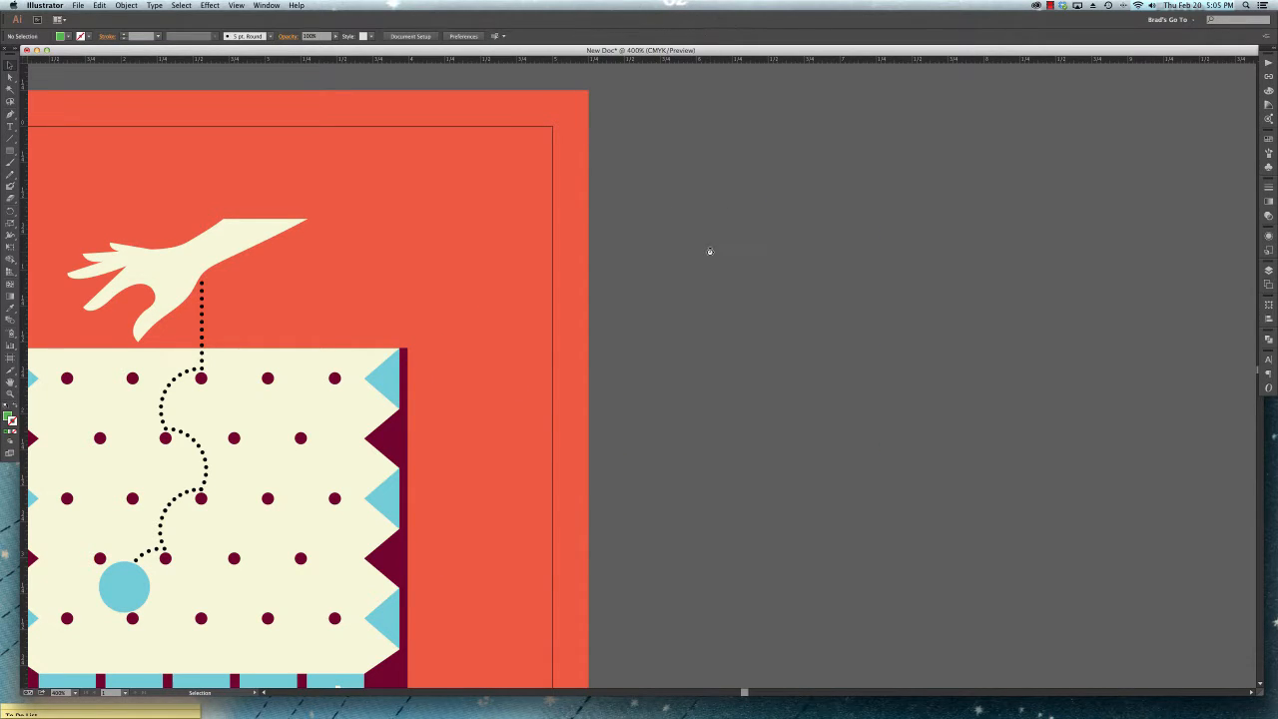
drag(481, 357, 692, 256)
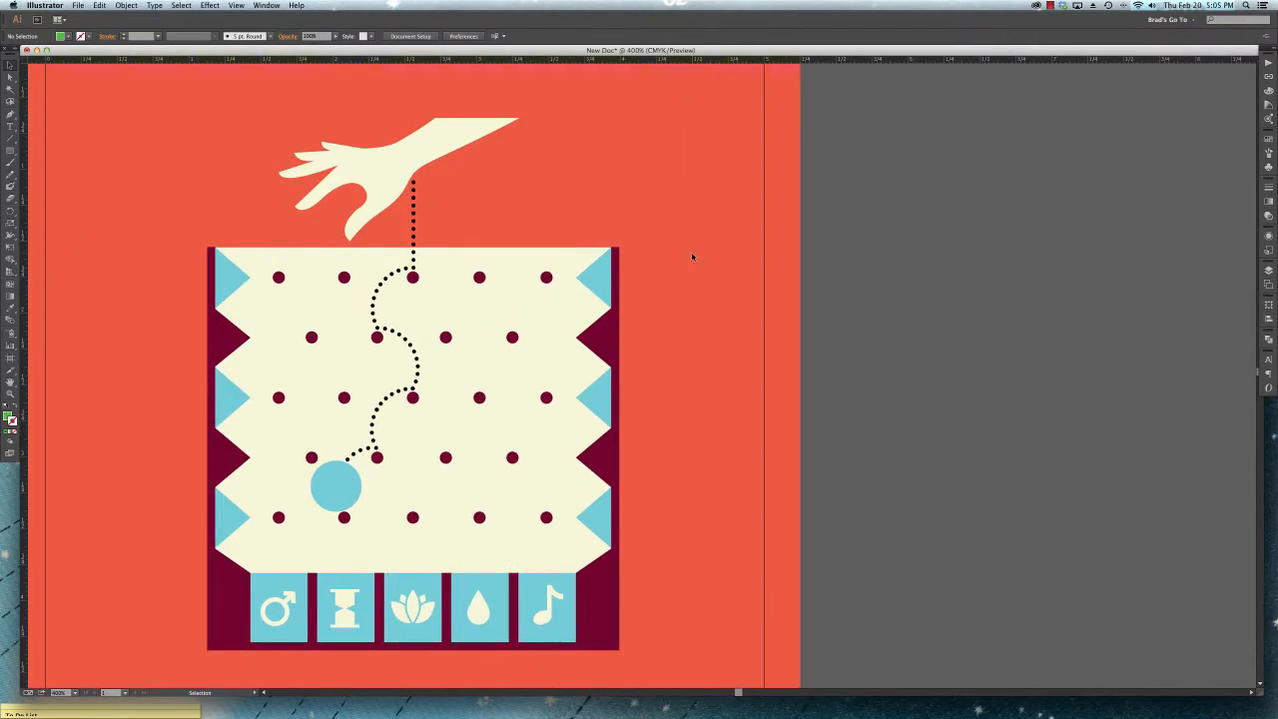
key(super+minus)
key(space)
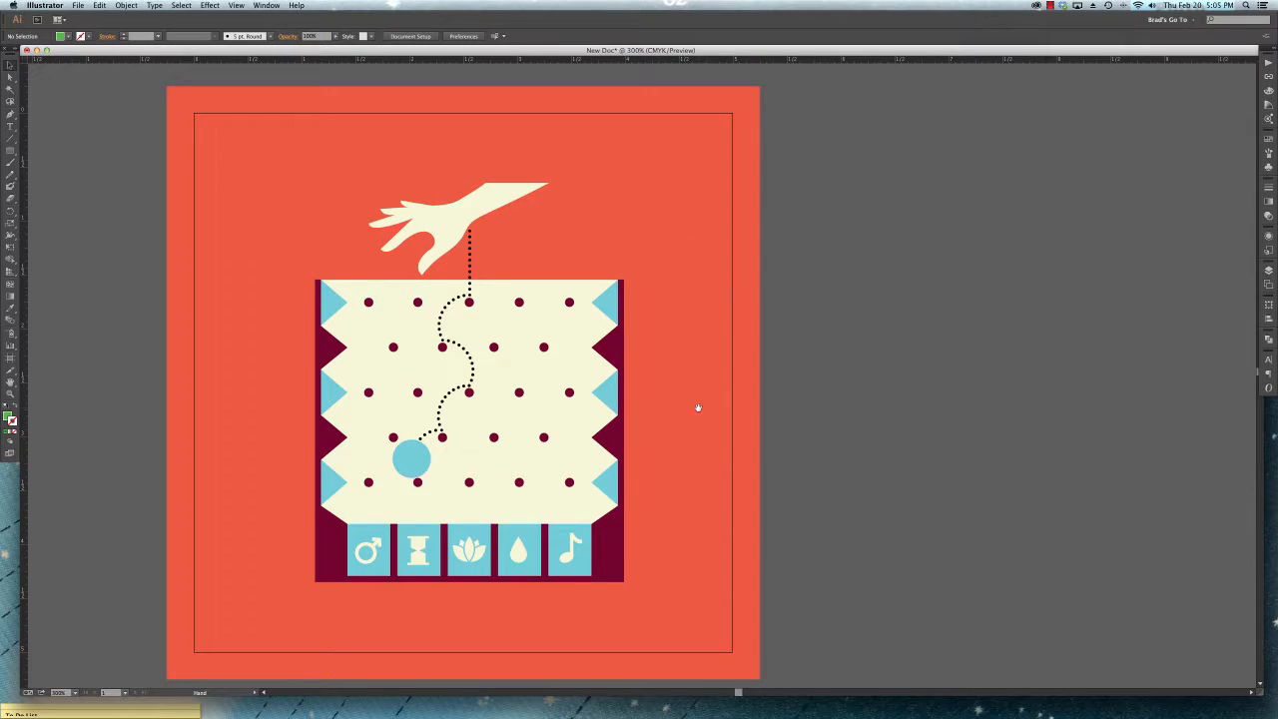
drag(698, 408, 764, 394)
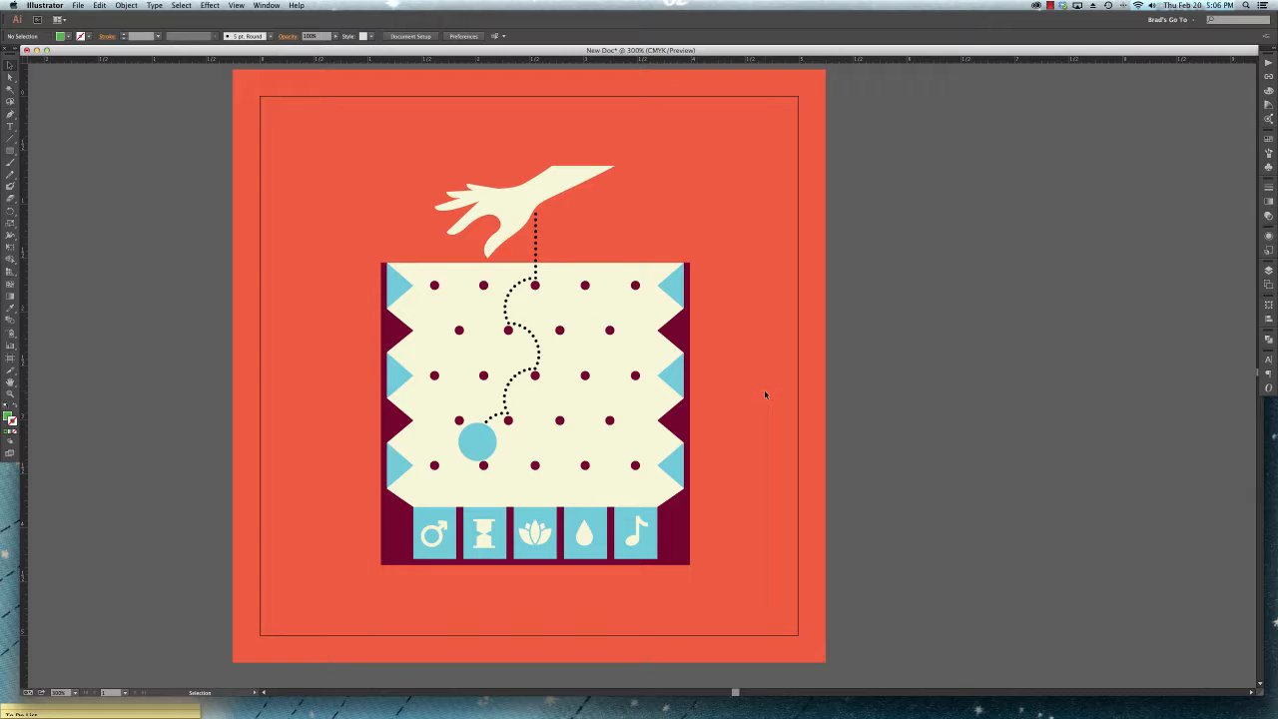
Pan the artboard sideways and back with the Hand tool.
key(space)
drag(206, 274, 245, 283)
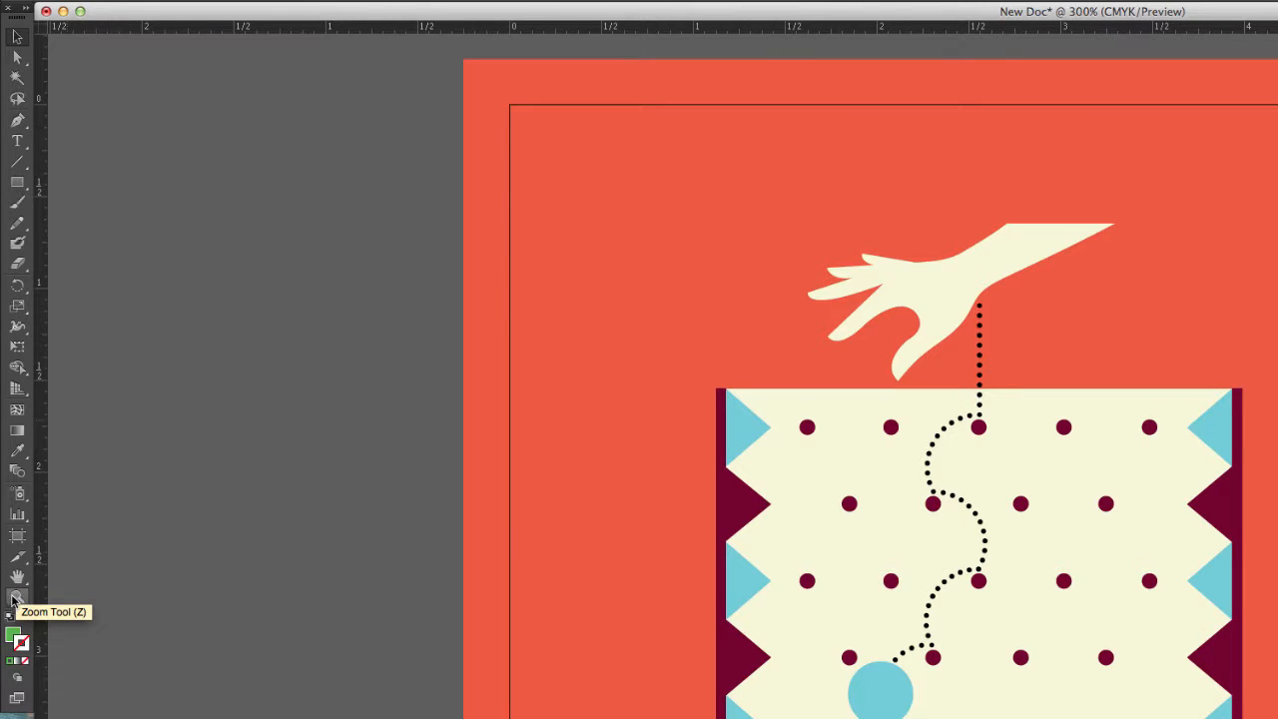
click(18, 597)
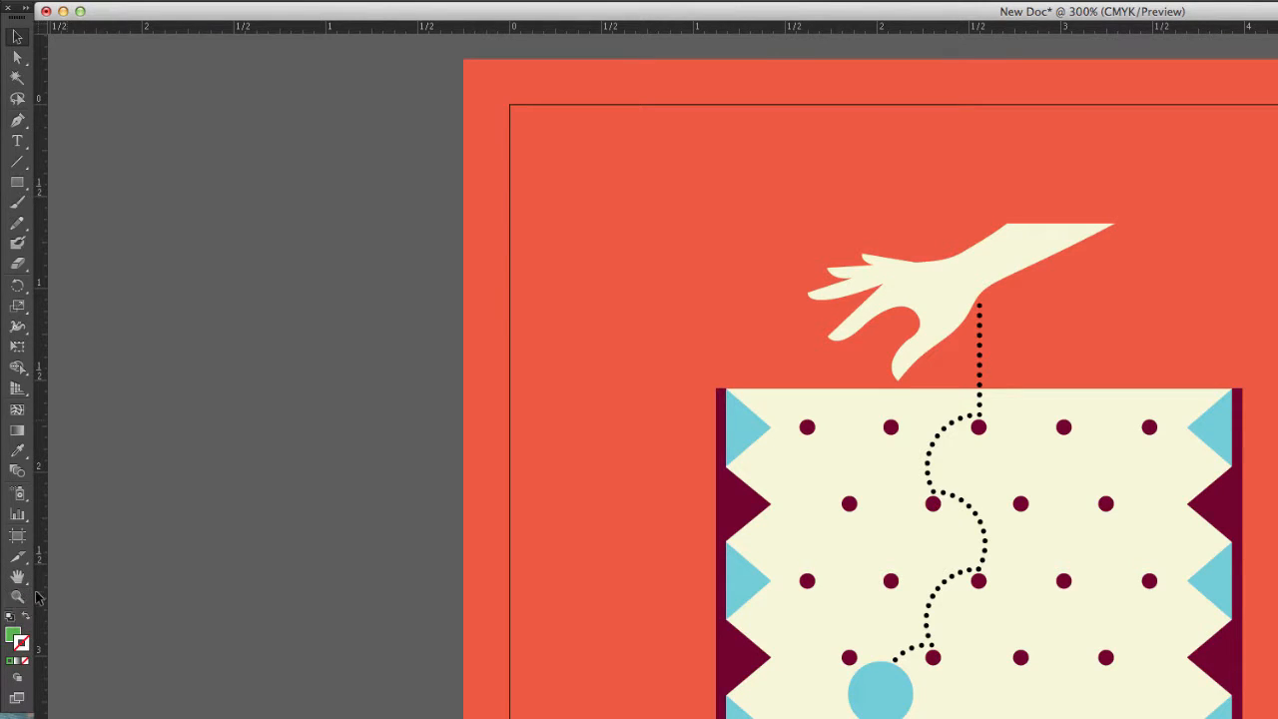
click(17, 577)
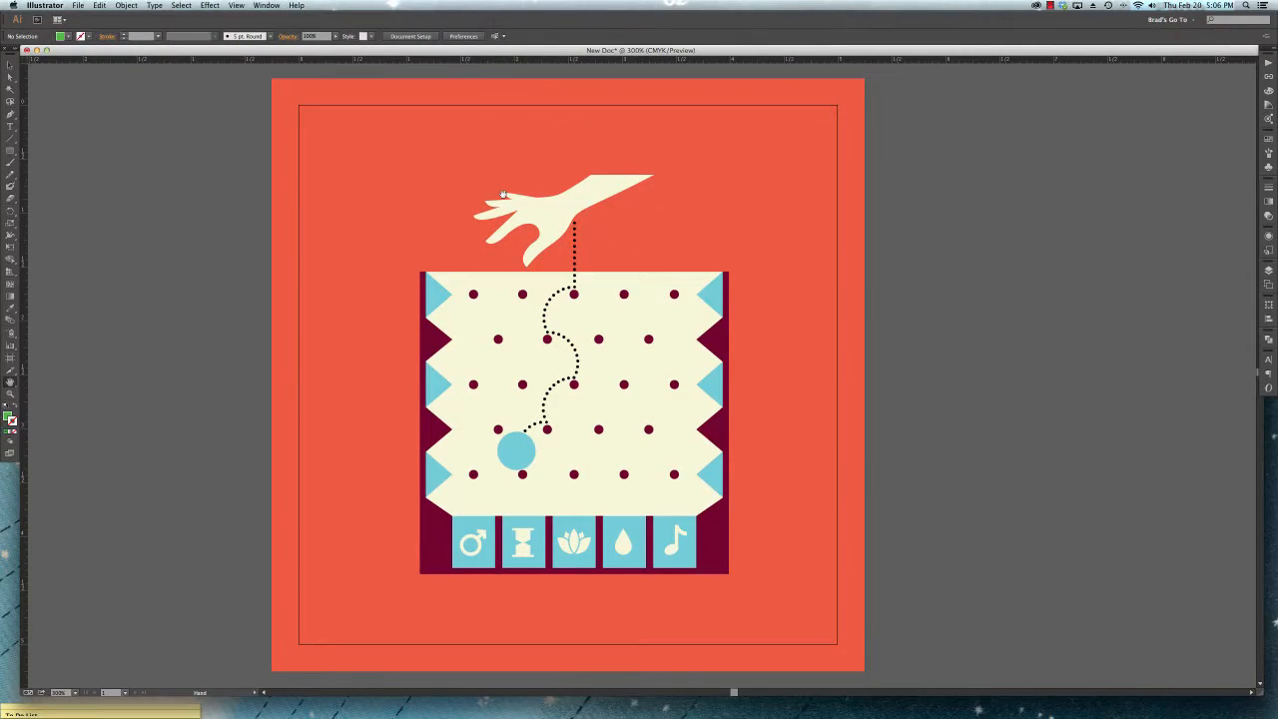
drag(503, 195, 806, 229)
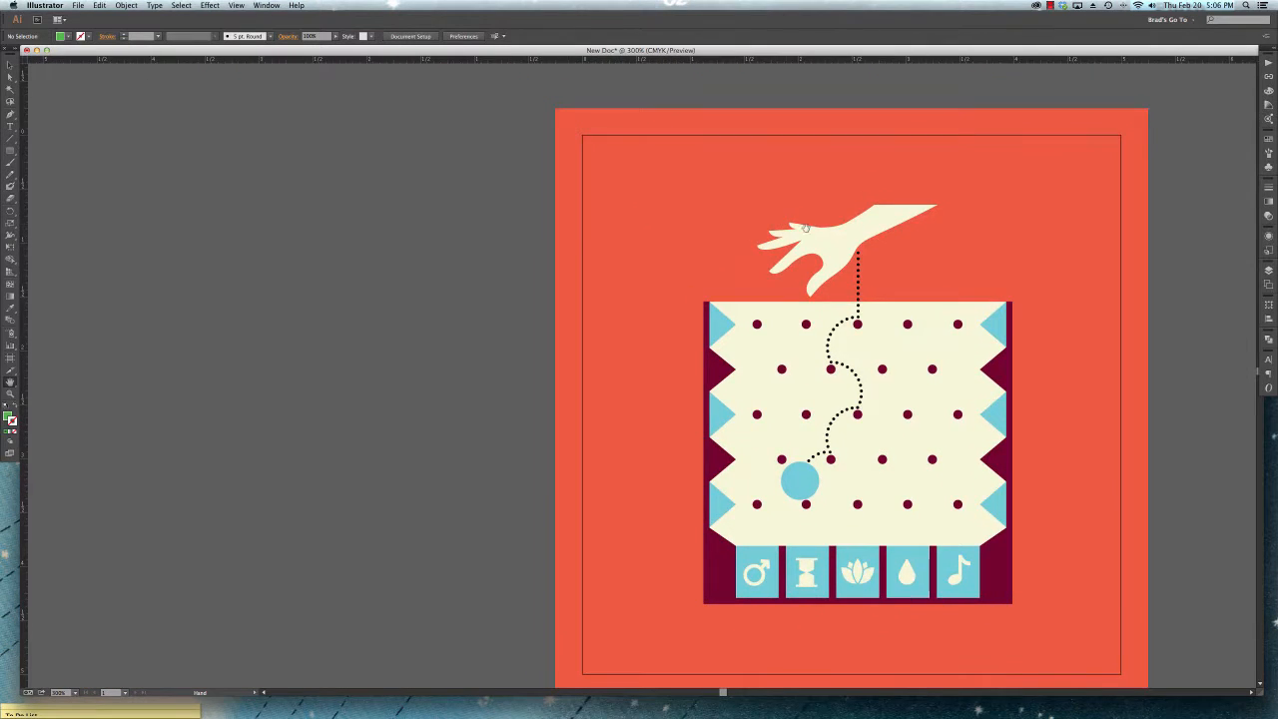
drag(1025, 252, 809, 206)
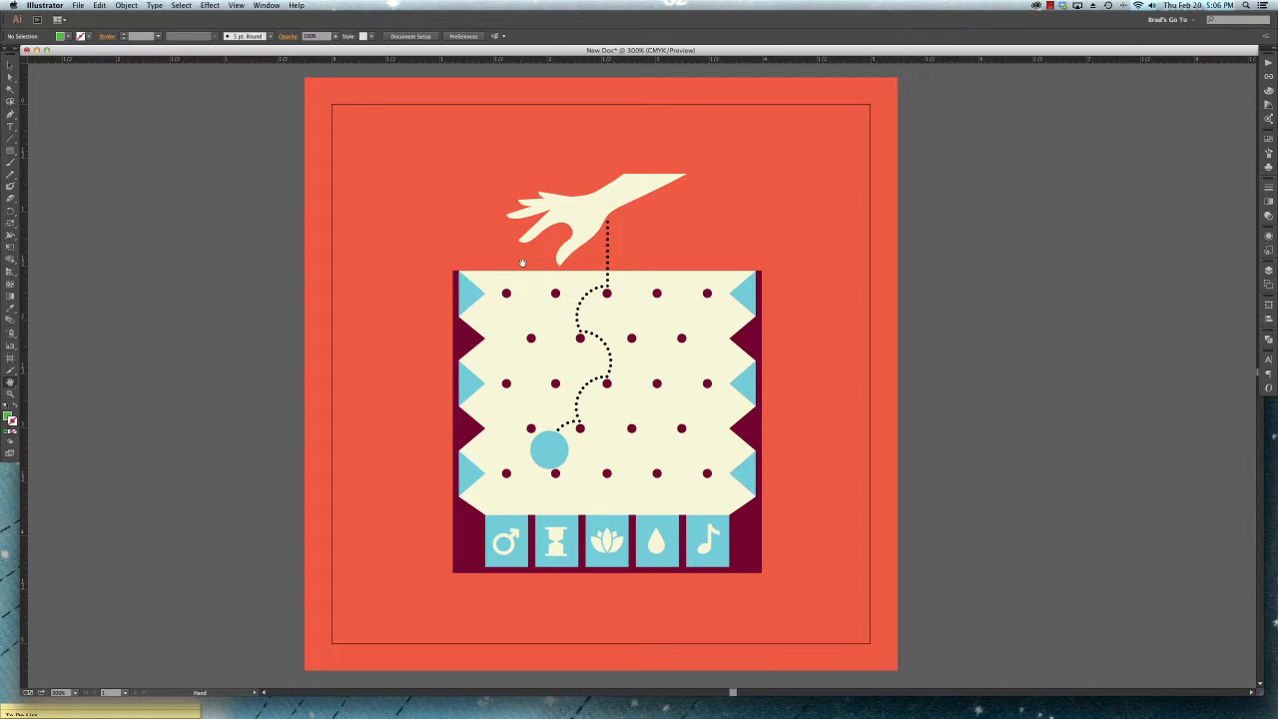
Move the hand graphic to the left twice with the Selection tool, undoing each move.
key(v)
drag(577, 211, 456, 206)
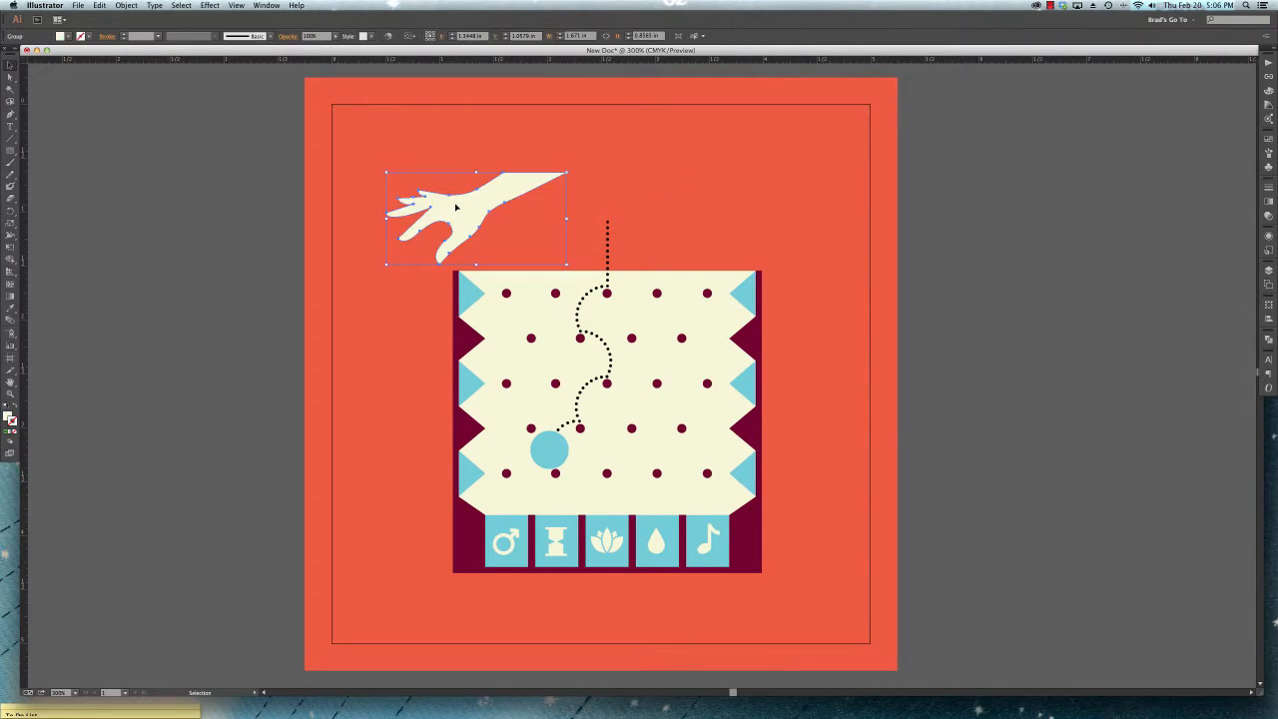
key(super+z)
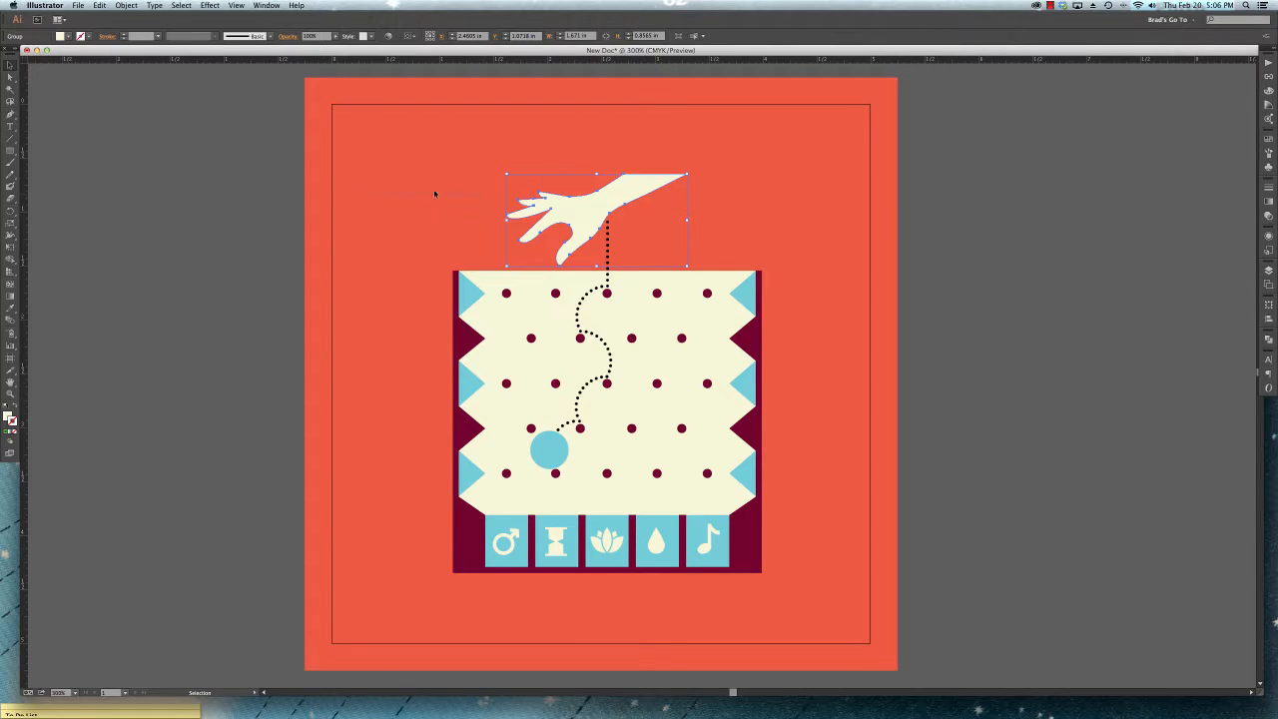
click(434, 193)
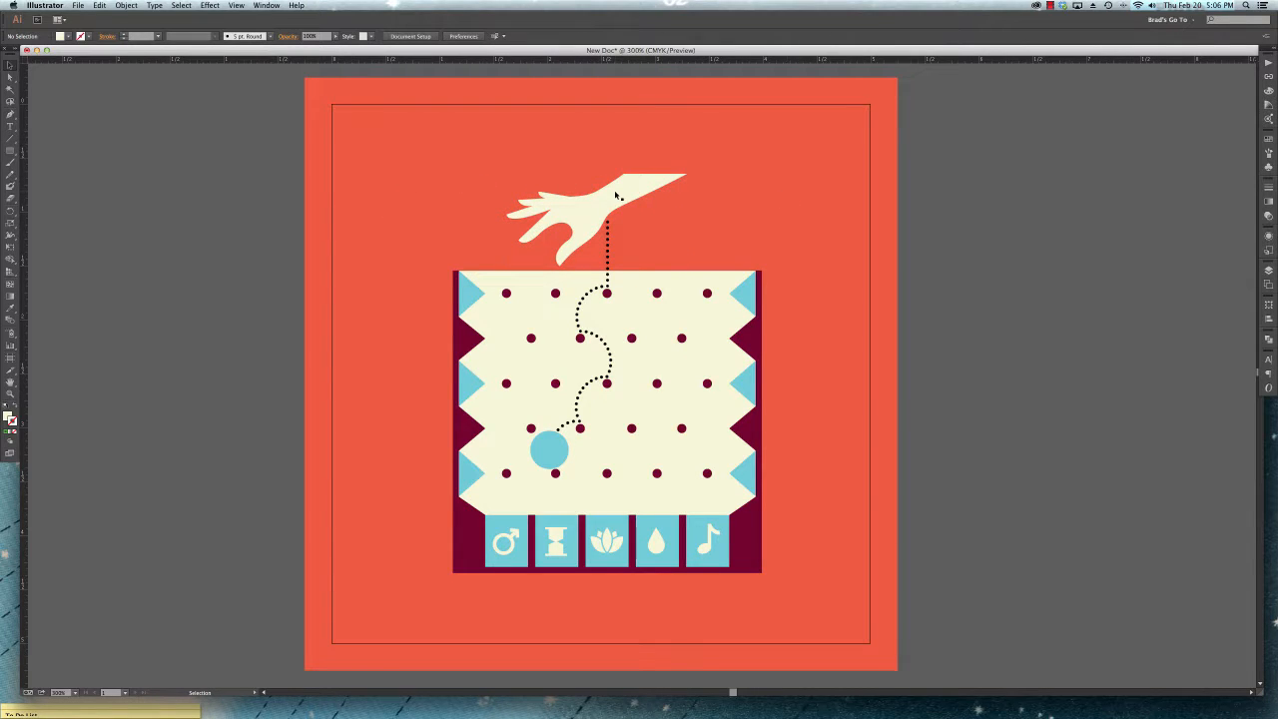
drag(617, 196, 487, 198)
key(super+z)
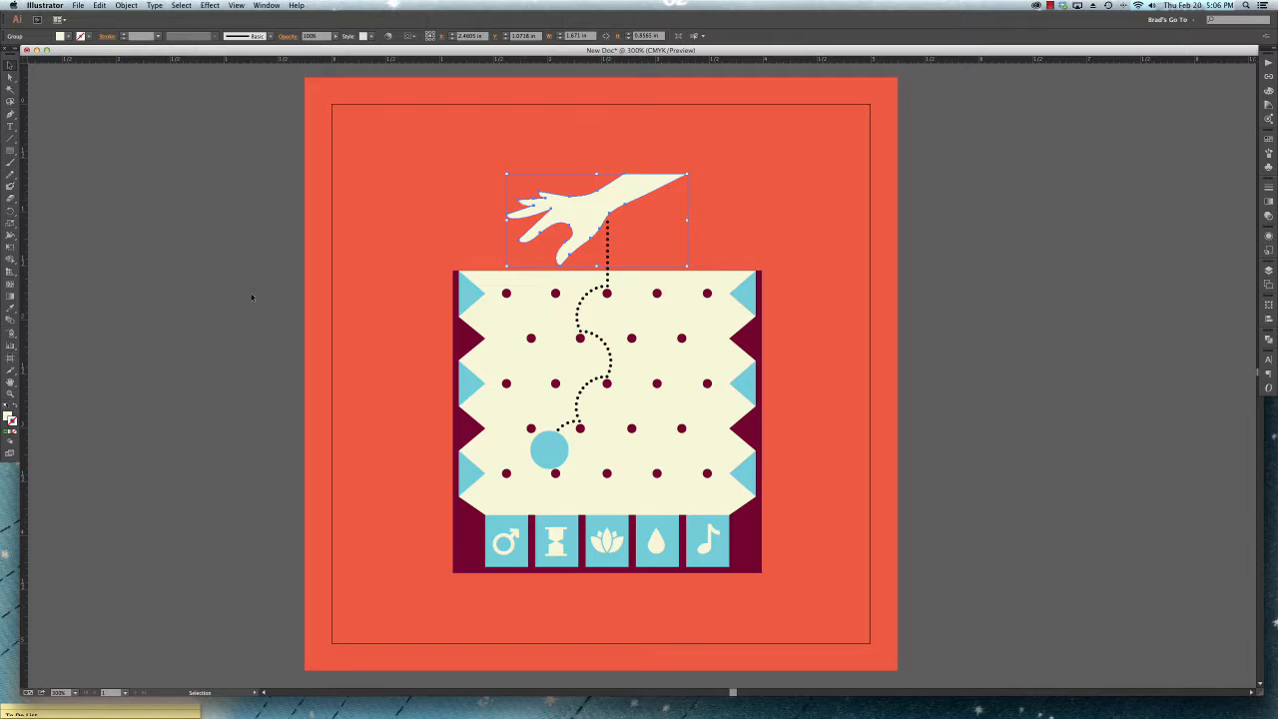
Compare panning the view with the Hand tool to moving the hand graphic with the Selection tool, undoing the move.
click(10, 383)
drag(618, 196, 577, 197)
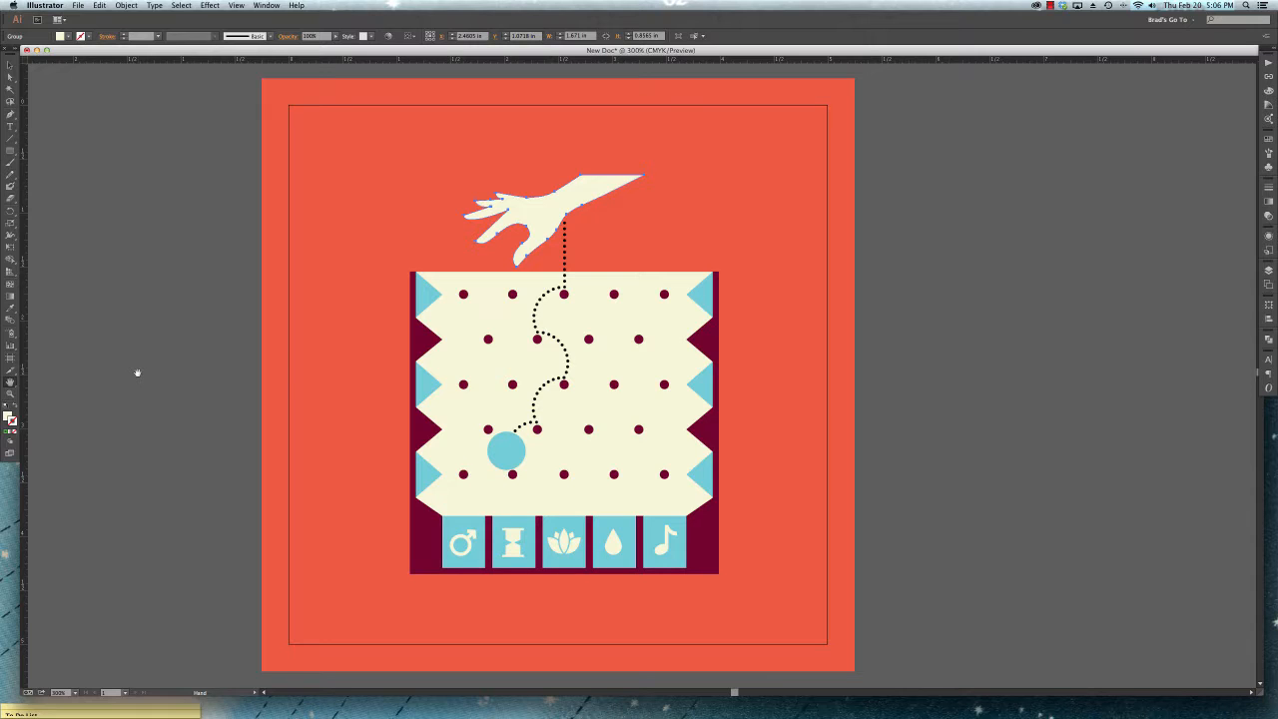
key(v)
click(9, 64)
drag(526, 217, 463, 208)
key(super+z)
click(10, 382)
mouse_move(659, 209)
mouse_down()
mouse_move(488, 196)
mouse_move(669, 240)
mouse_move(651, 198)
mouse_up()
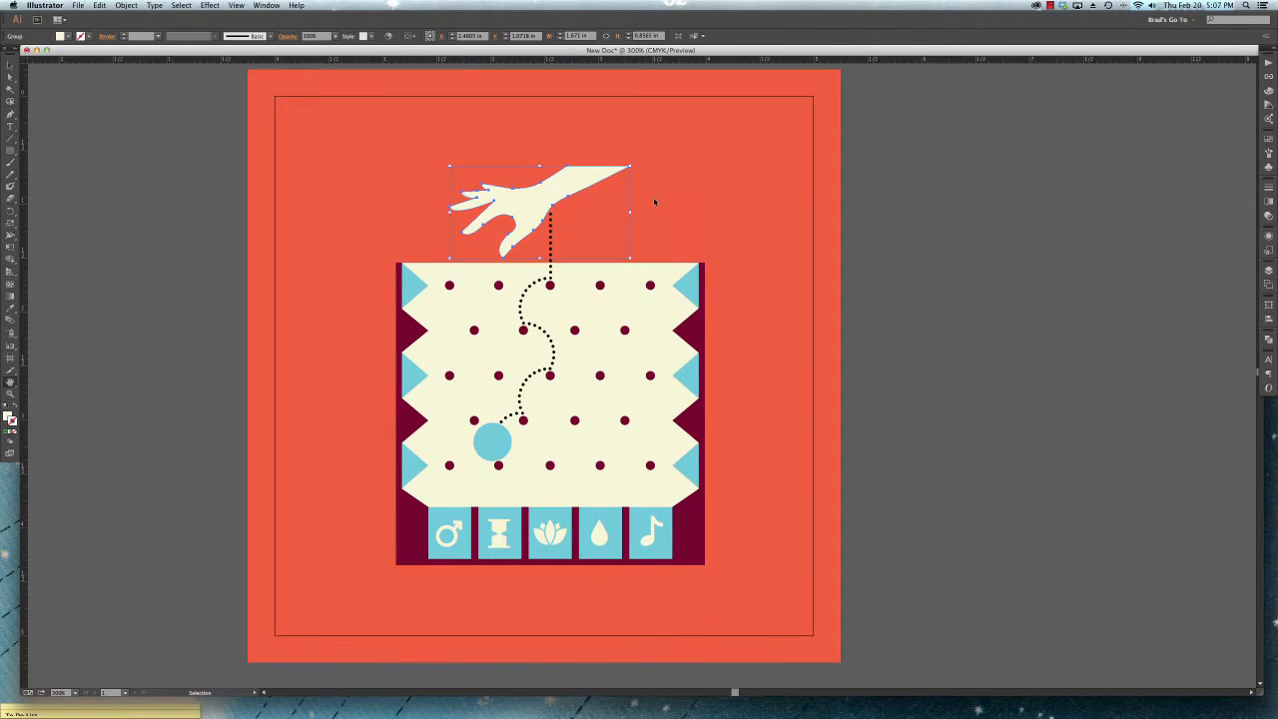
Undo the green square's deletion, then select only the square and delete it again.
key(super+z)
key(v)
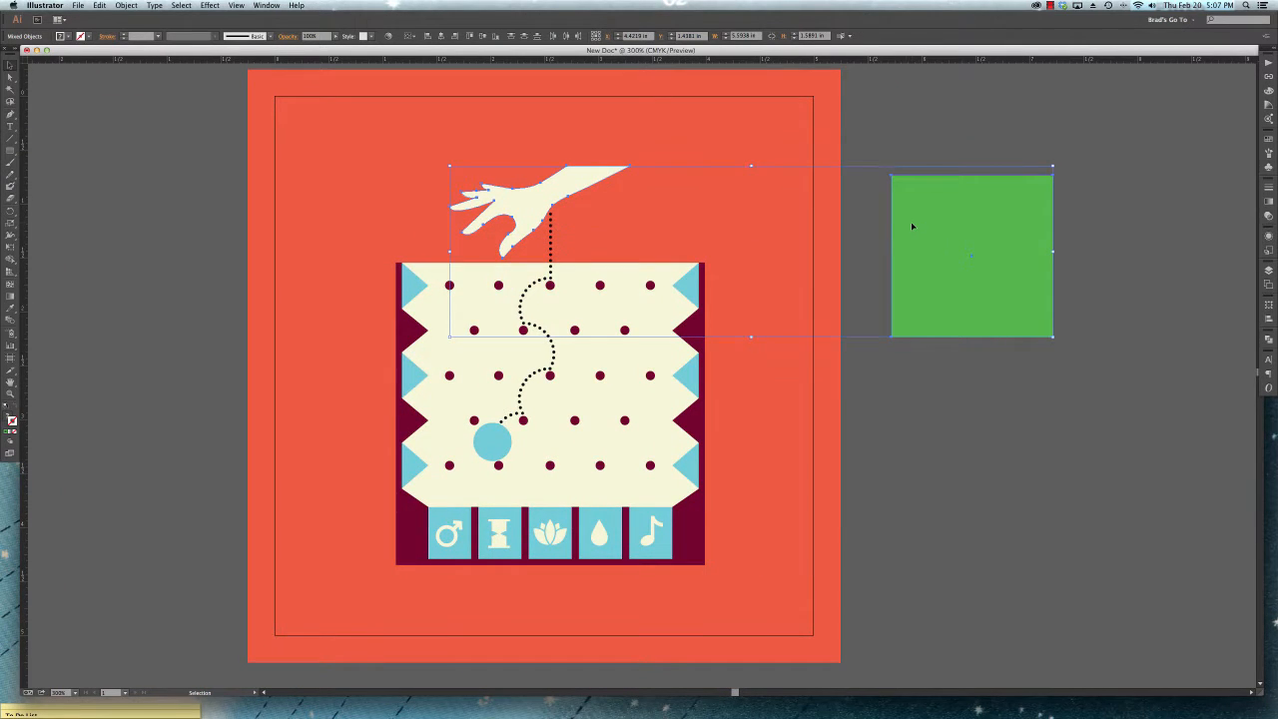
click(1101, 257)
click(976, 237)
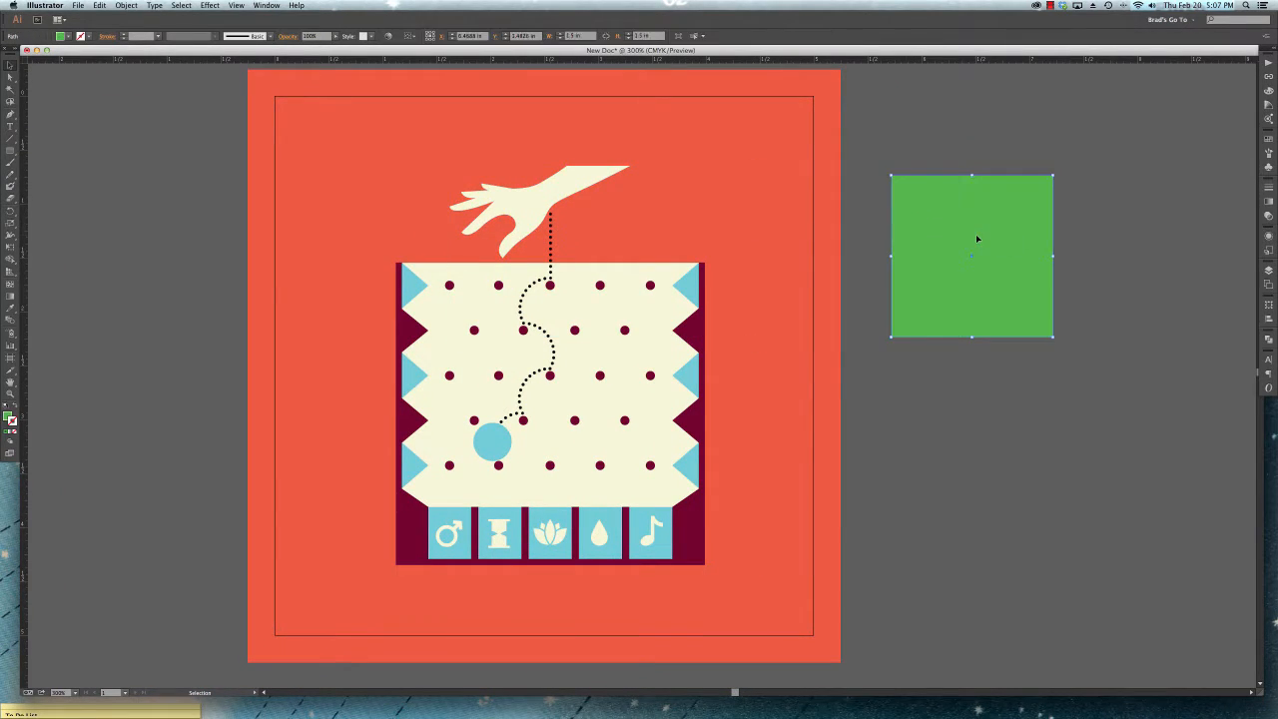
key(Delete)
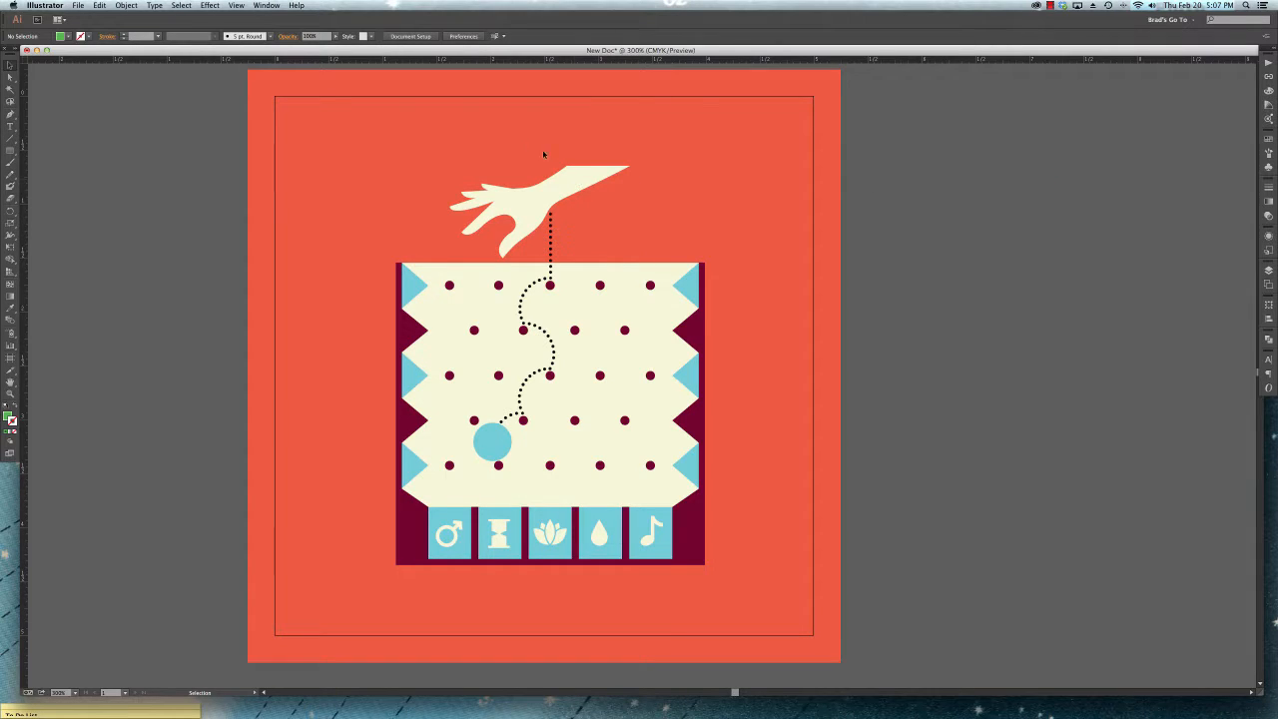
Move the hand graphic to the right twice, undo each move and clear the selection.
drag(567, 190, 767, 160)
key(super+z)
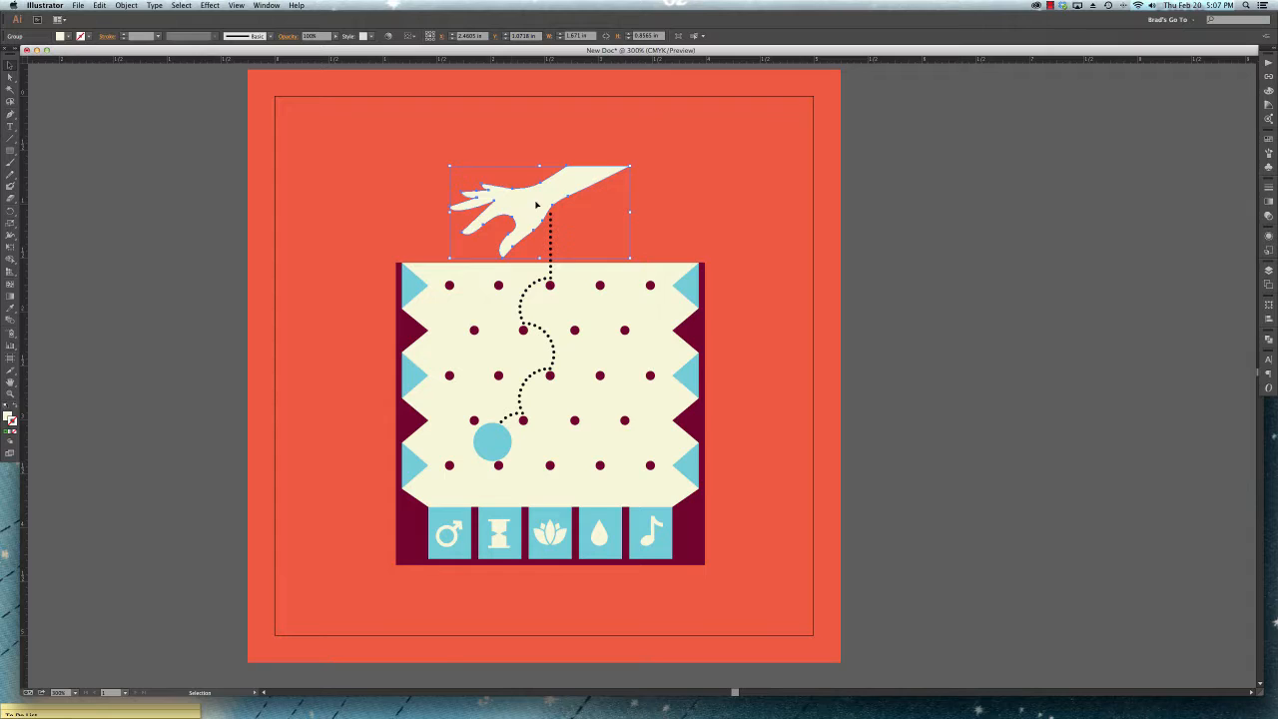
drag(523, 208, 762, 172)
key(super+z)
key(super+z)
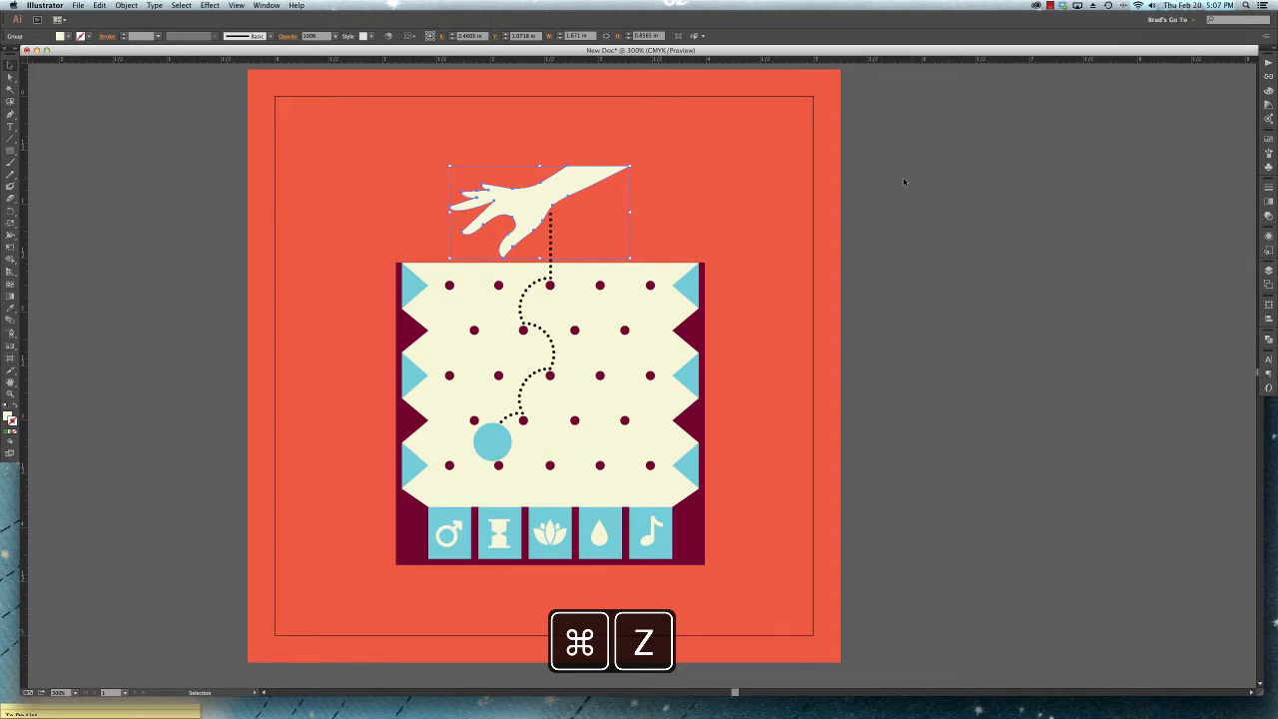
click(231, 165)
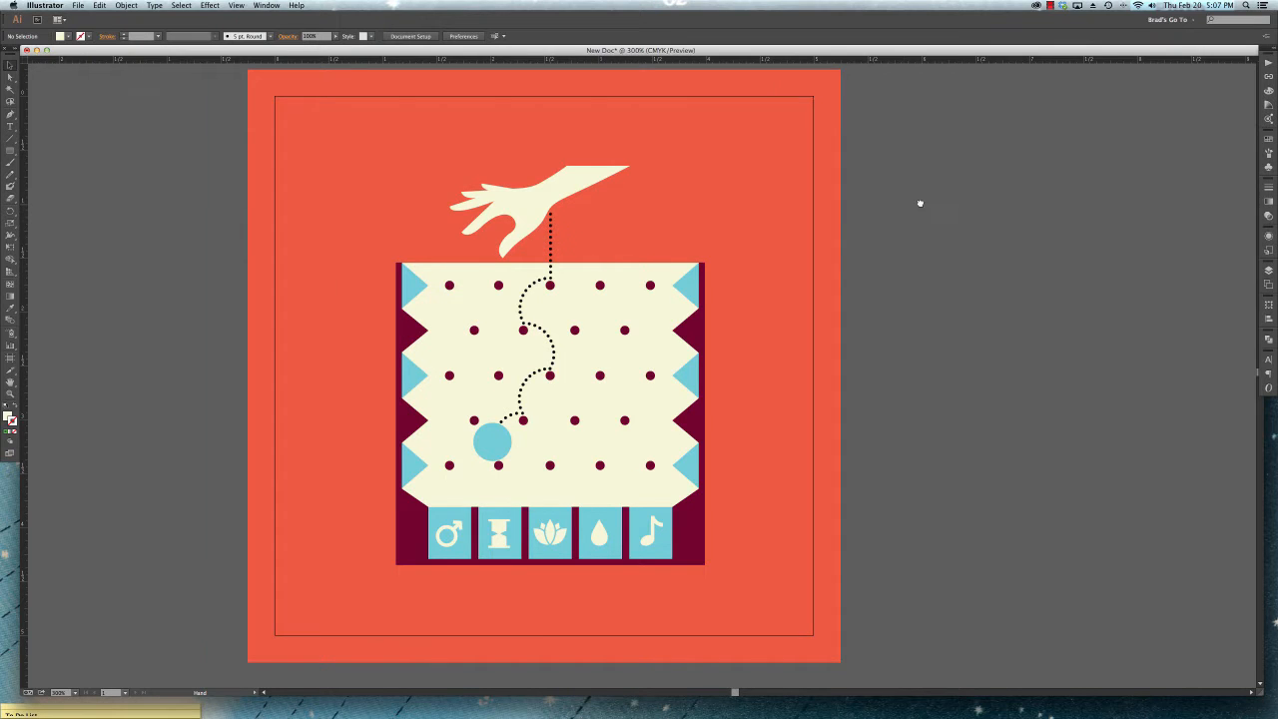
drag(919, 202, 918, 308)
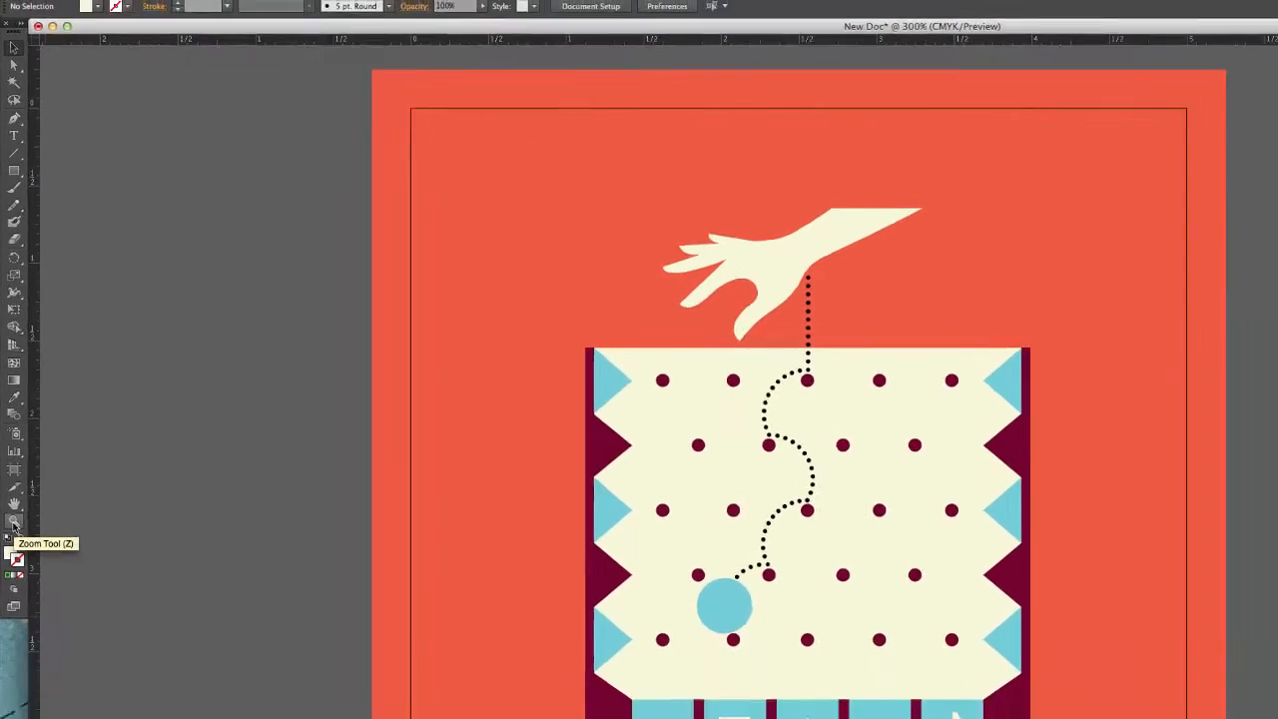
Zoom in on the artwork with the Zoom tool, magnify the area beside the hand to 1200%, and return to the Selection tool.
click(17, 596)
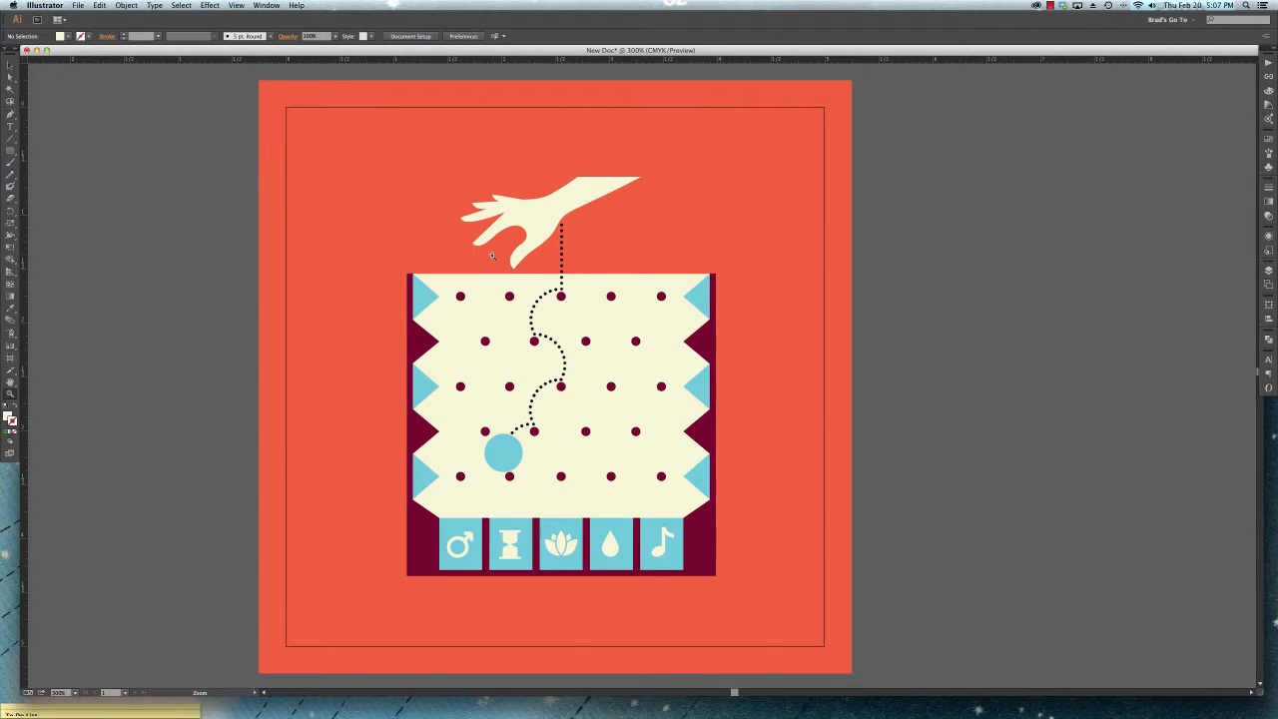
click(492, 256)
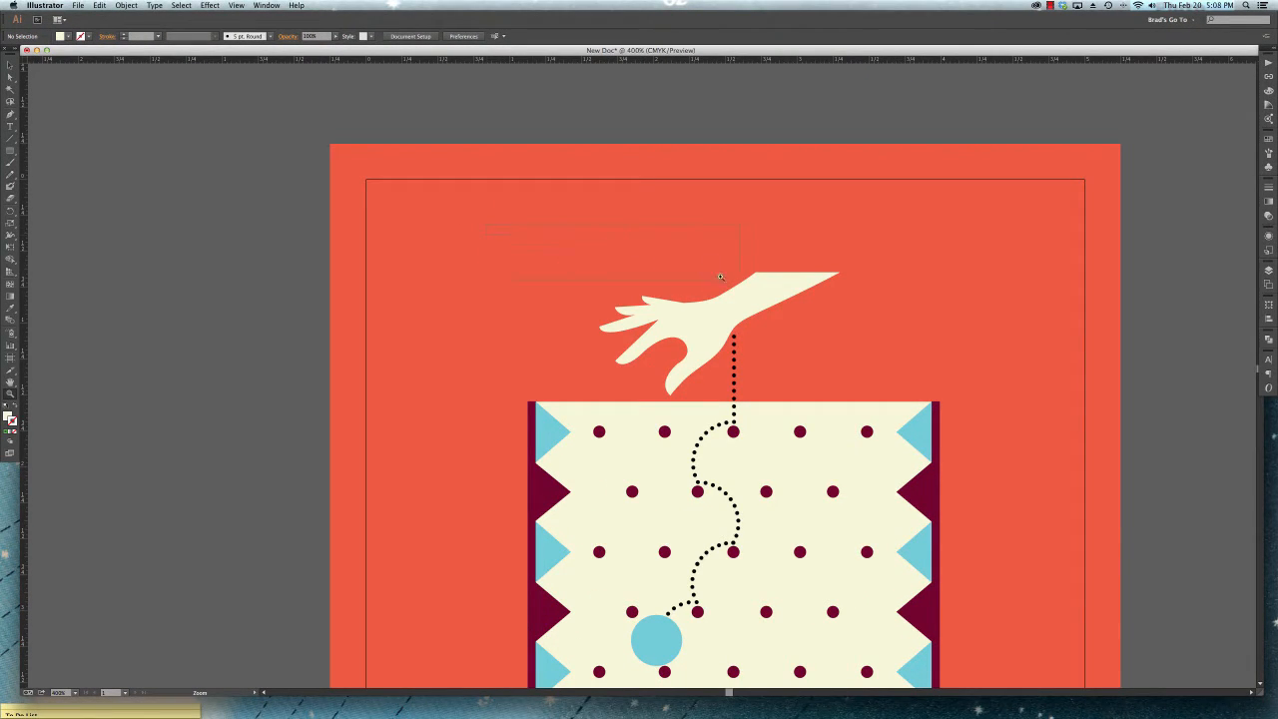
drag(720, 277, 909, 484)
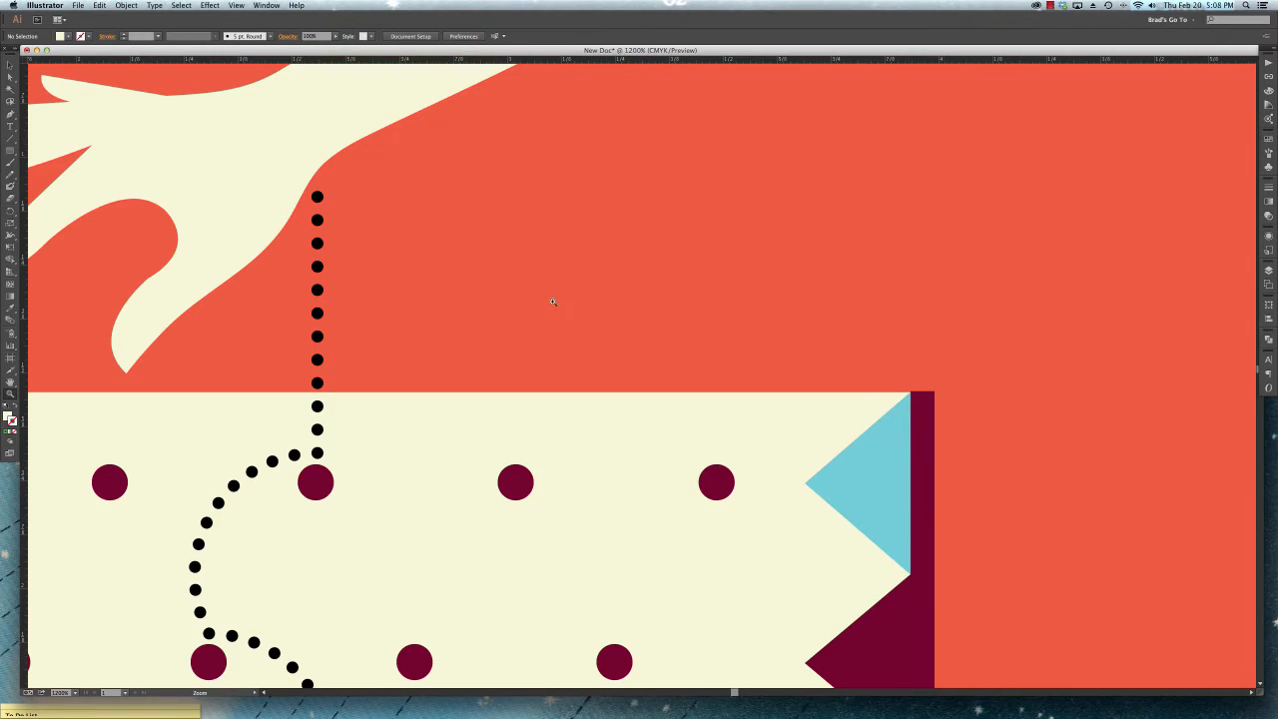
key(v)
key(z)
key(v)
Zoom the view out to 300%, then back in to 1200% in preset increments.
key(super+minus)
key(super+minus)
key(super+minus)
key(super+minus)
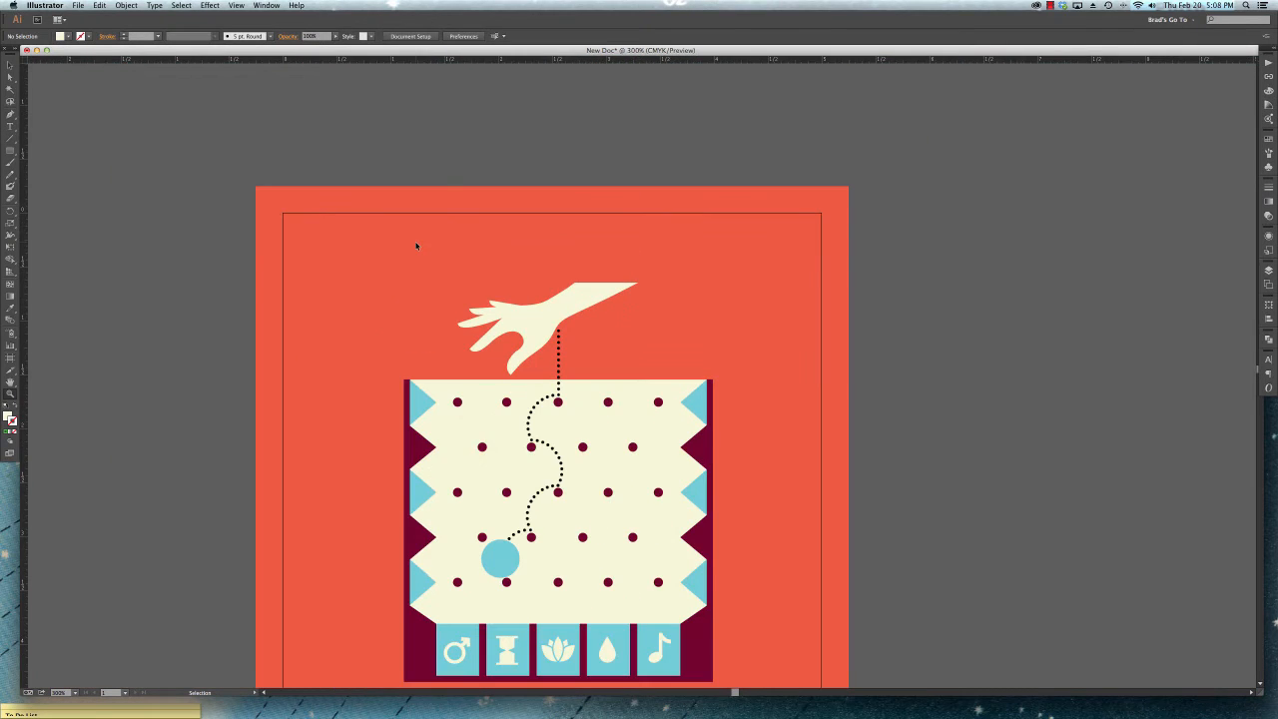
key(super+plus)
key(super+plus)
key(super+plus)
key(super+plus)
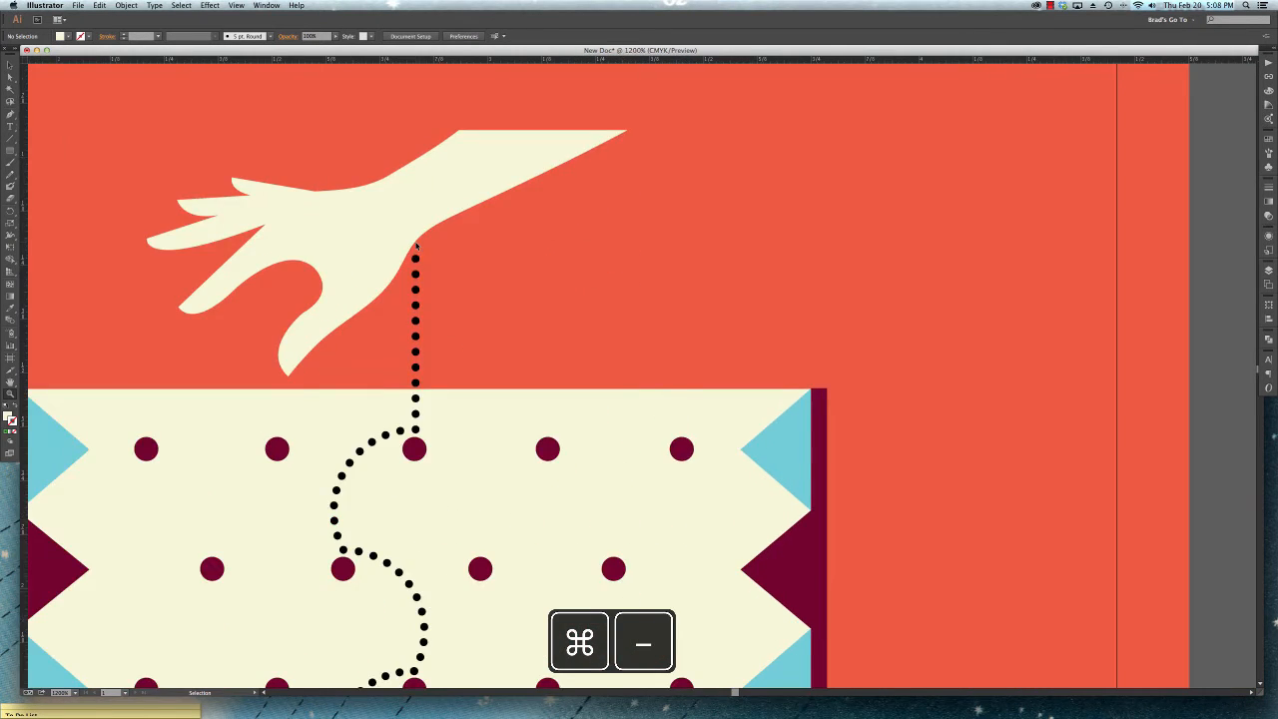
Zoom out to 200%, zoom back in to 400%, and pan to the lower-left part of the artwork.
key(super+minus)
key(super+minus)
key(super+minus)
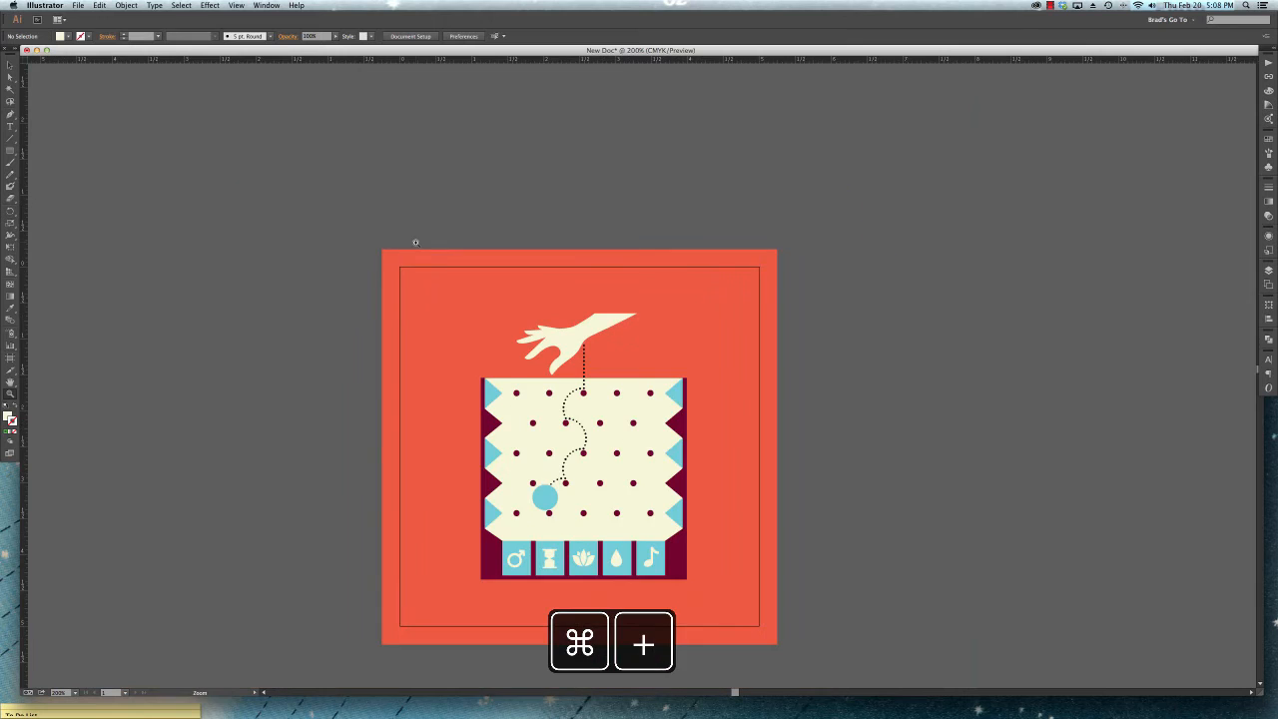
key(super+plus)
key(super+plus)
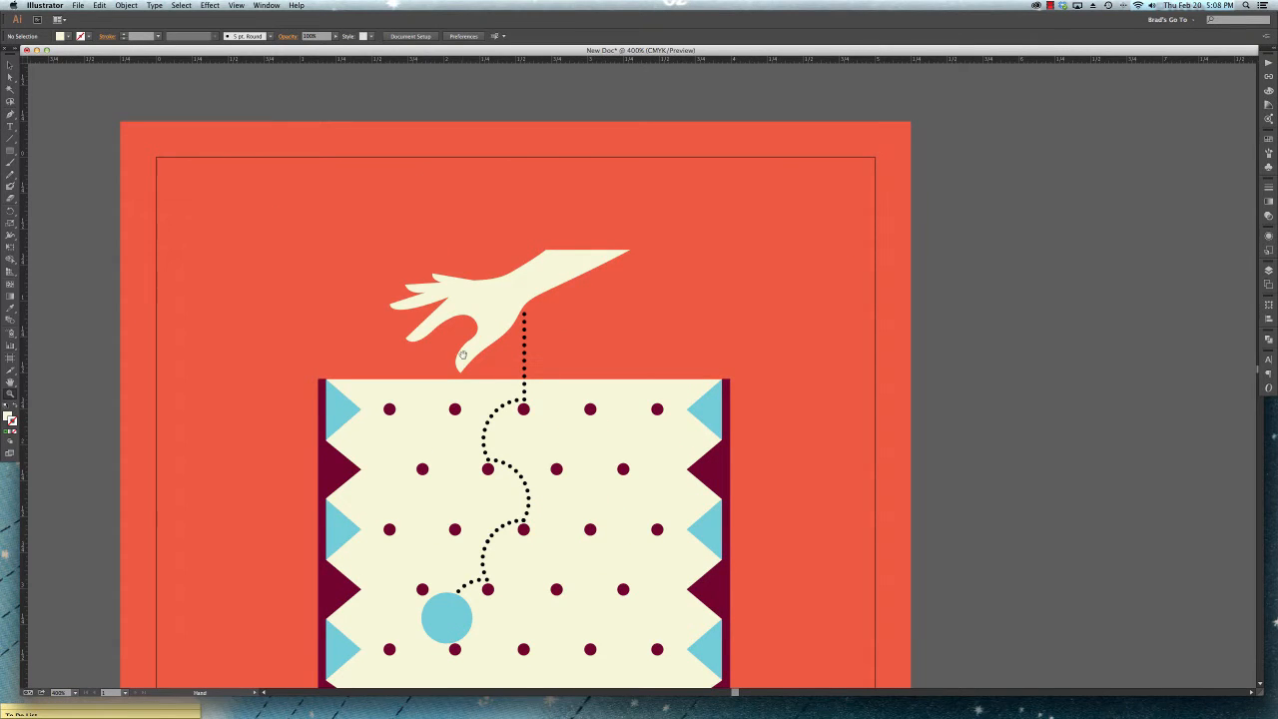
scroll(432, 244, down, 3)
scroll(433, 244, left, 2)
key(v)
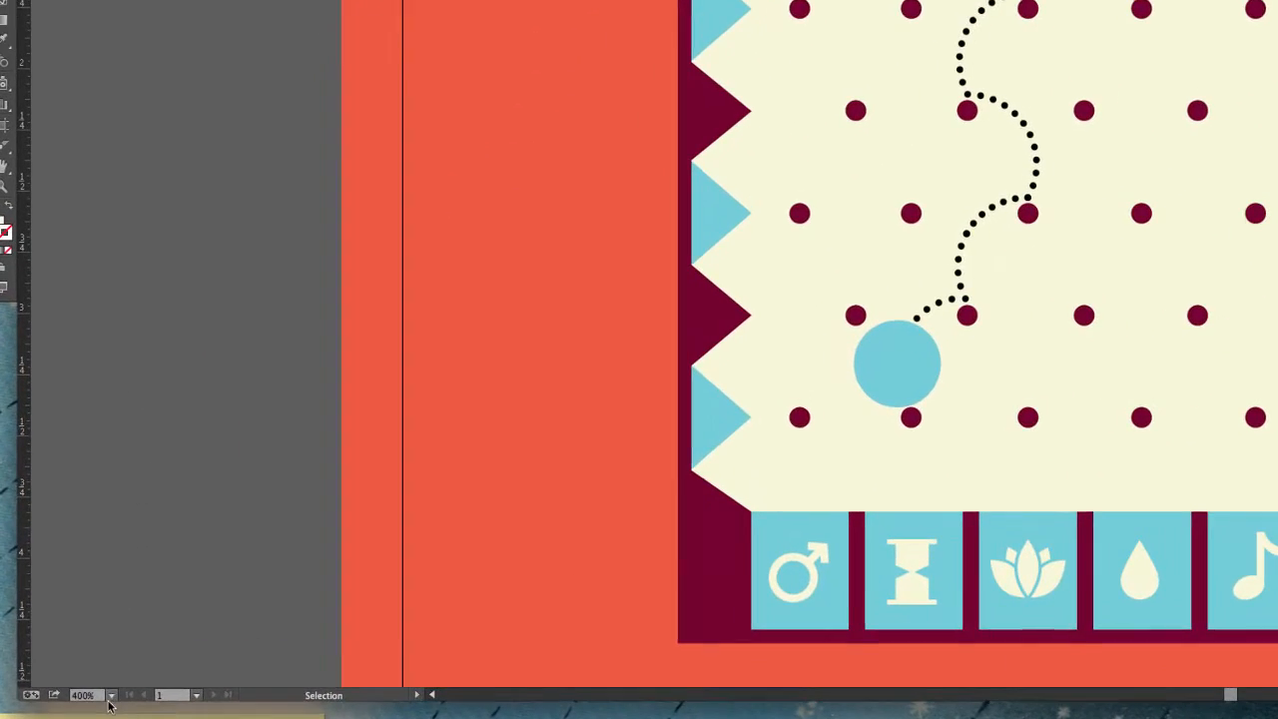
Set the document's zoom level to the 100% preset, then to the 4800% preset.
click(60, 692)
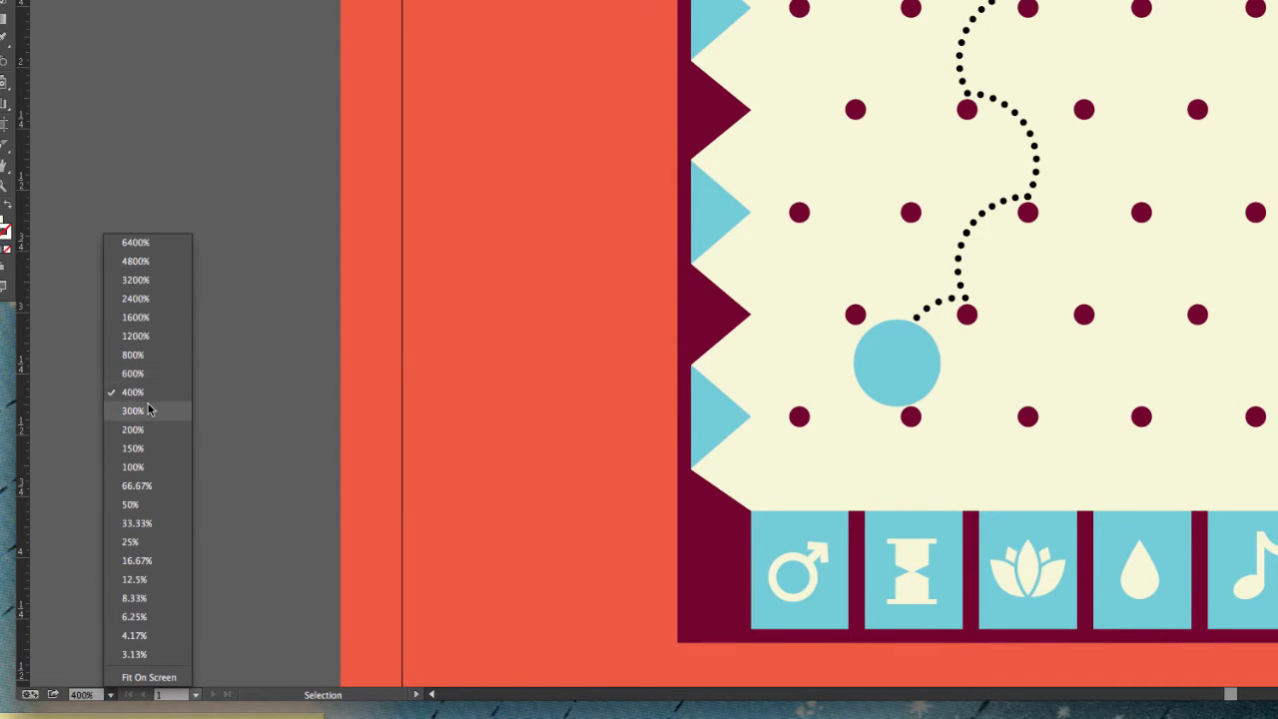
click(138, 475)
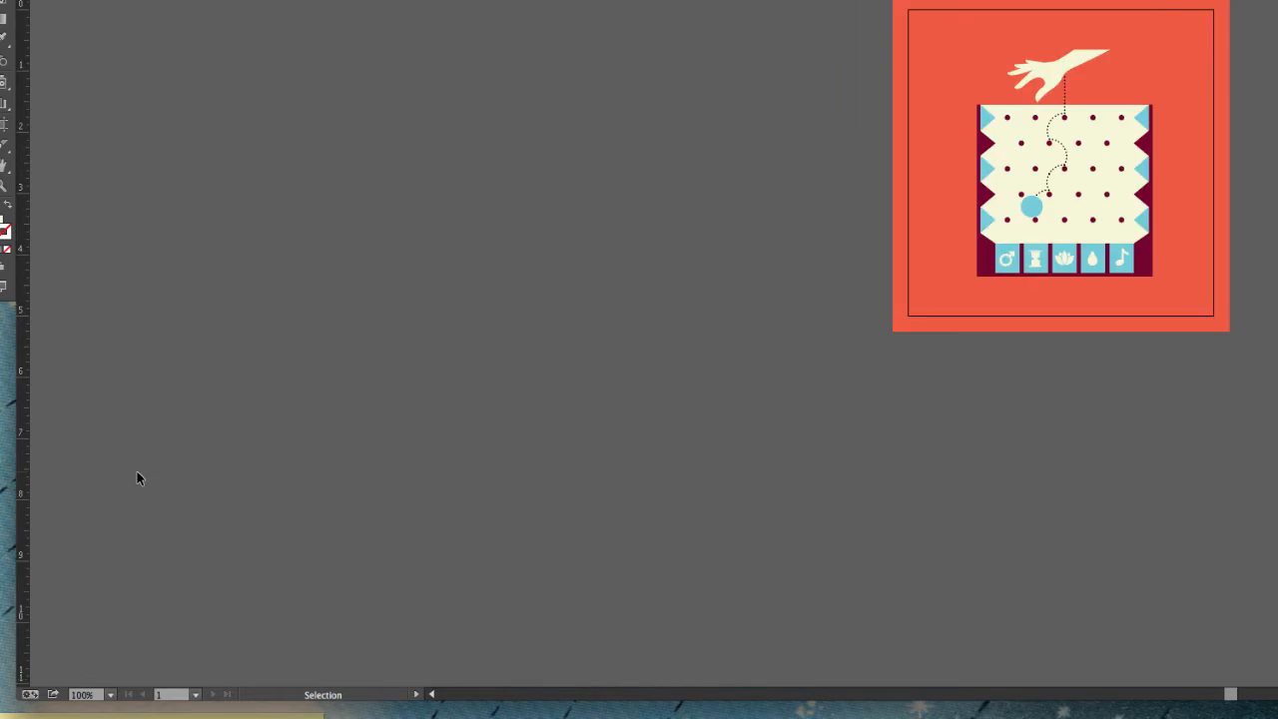
click(111, 694)
click(130, 269)
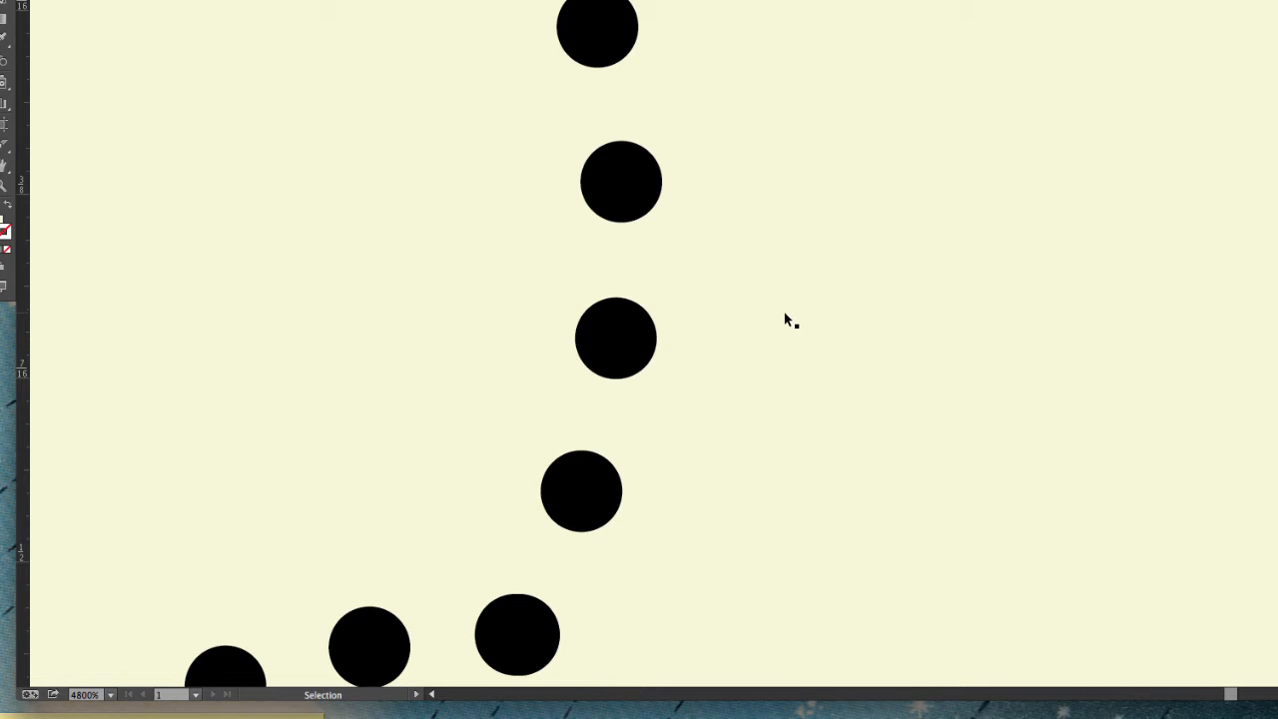
Zoom out to 1200%, then fit the whole artboard on screen using the preset zoom levels.
scroll(784, 312, down, 4)
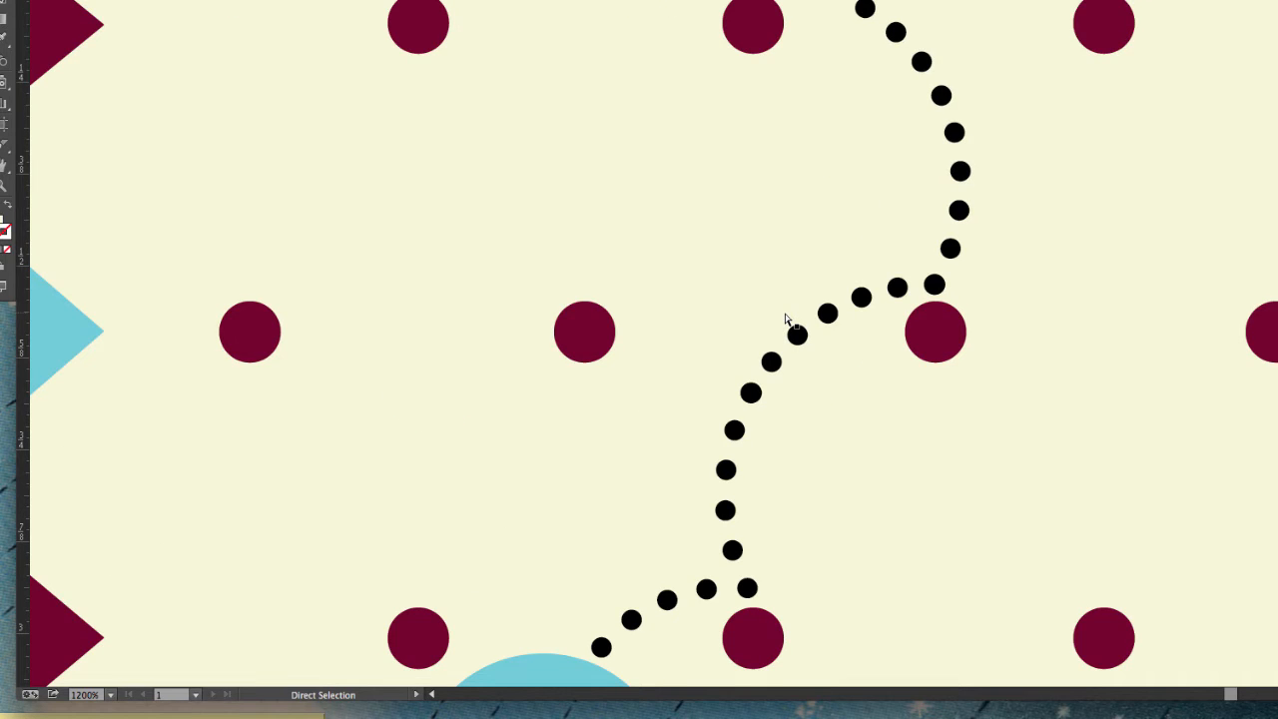
key(v)
click(108, 694)
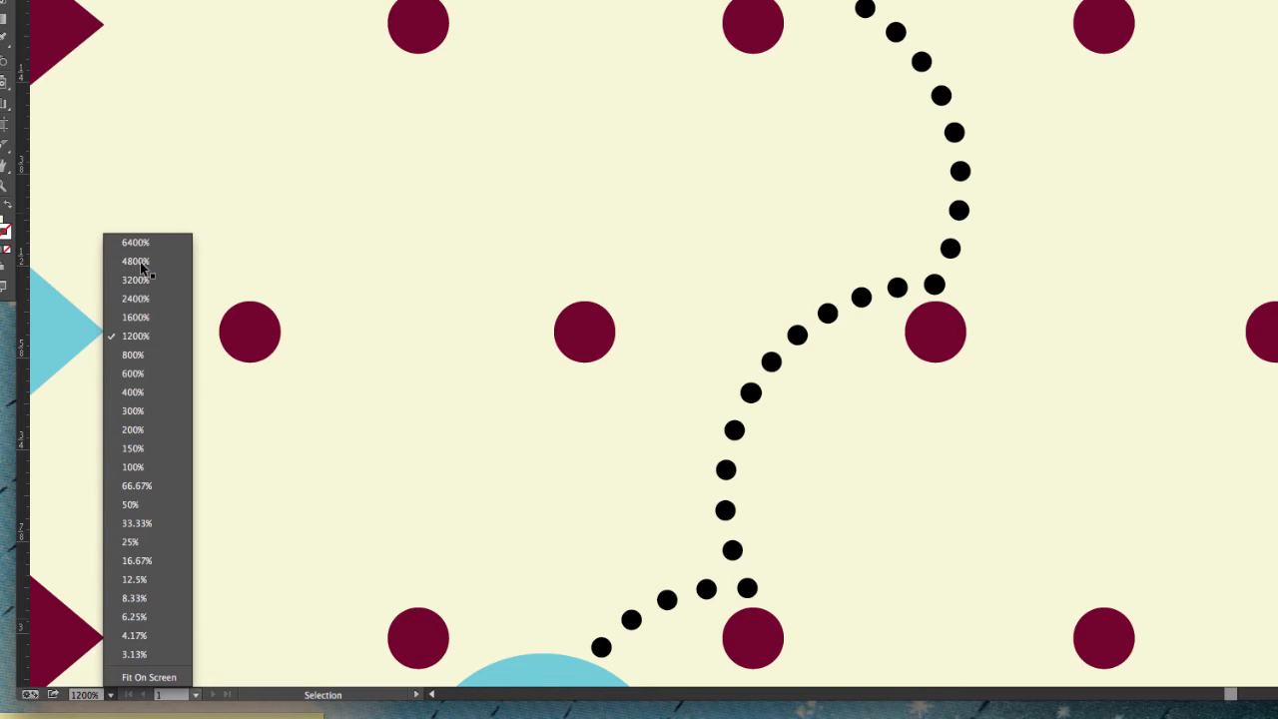
click(149, 677)
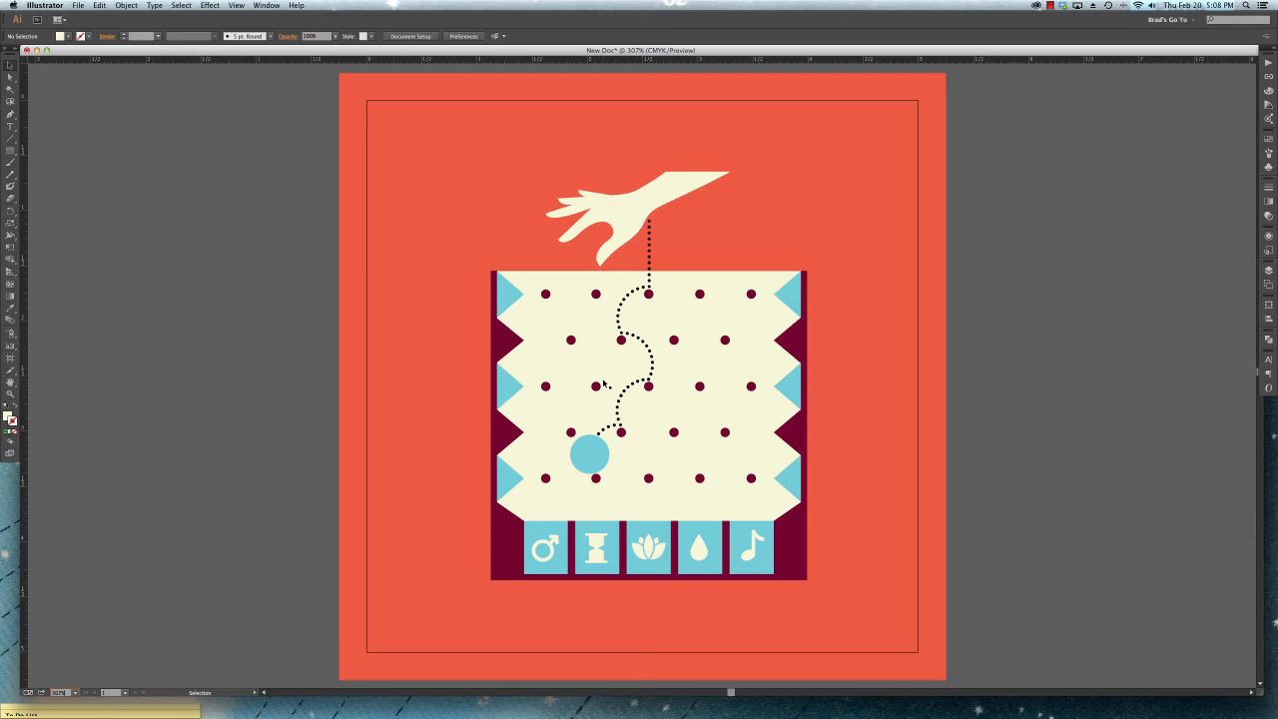
Zoom in step by step to 3200% on the dotted path, then fit the artboard in the window again.
key(a)
key(super+equal)
key(super+equal)
key(super+equal)
key(super+equal)
key(super+equal)
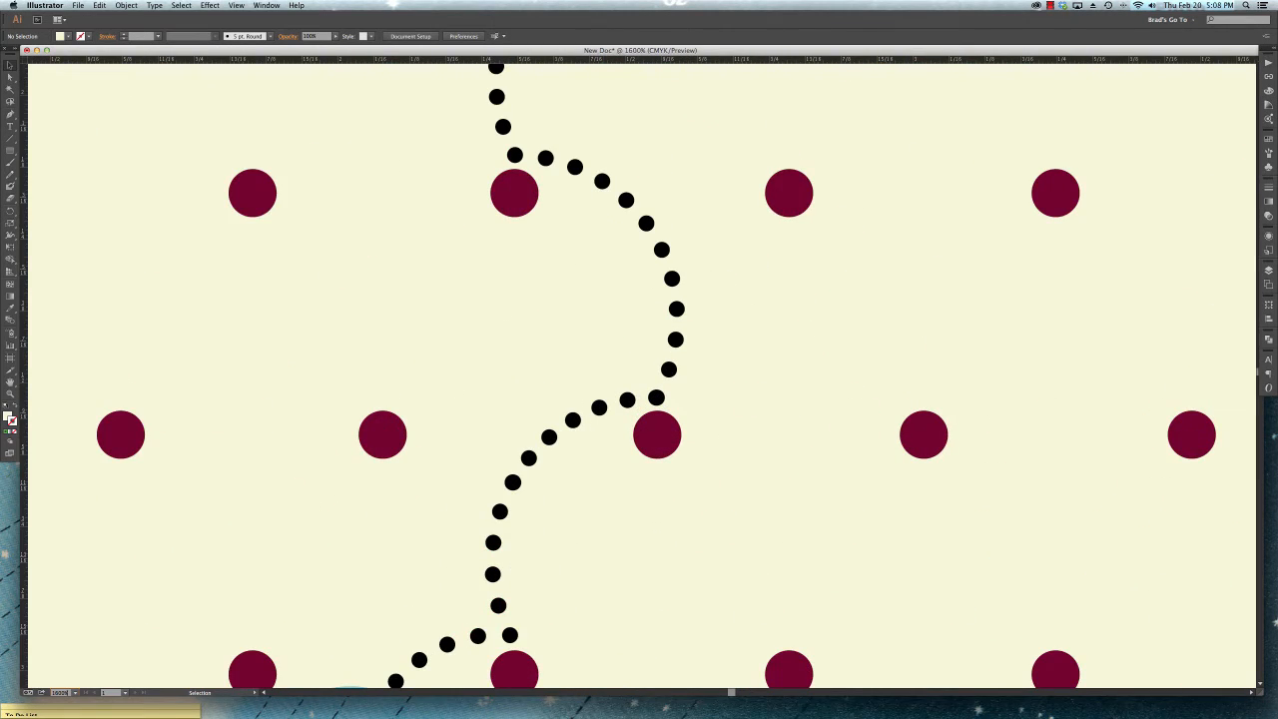
key(super+equal)
key(super+equal)
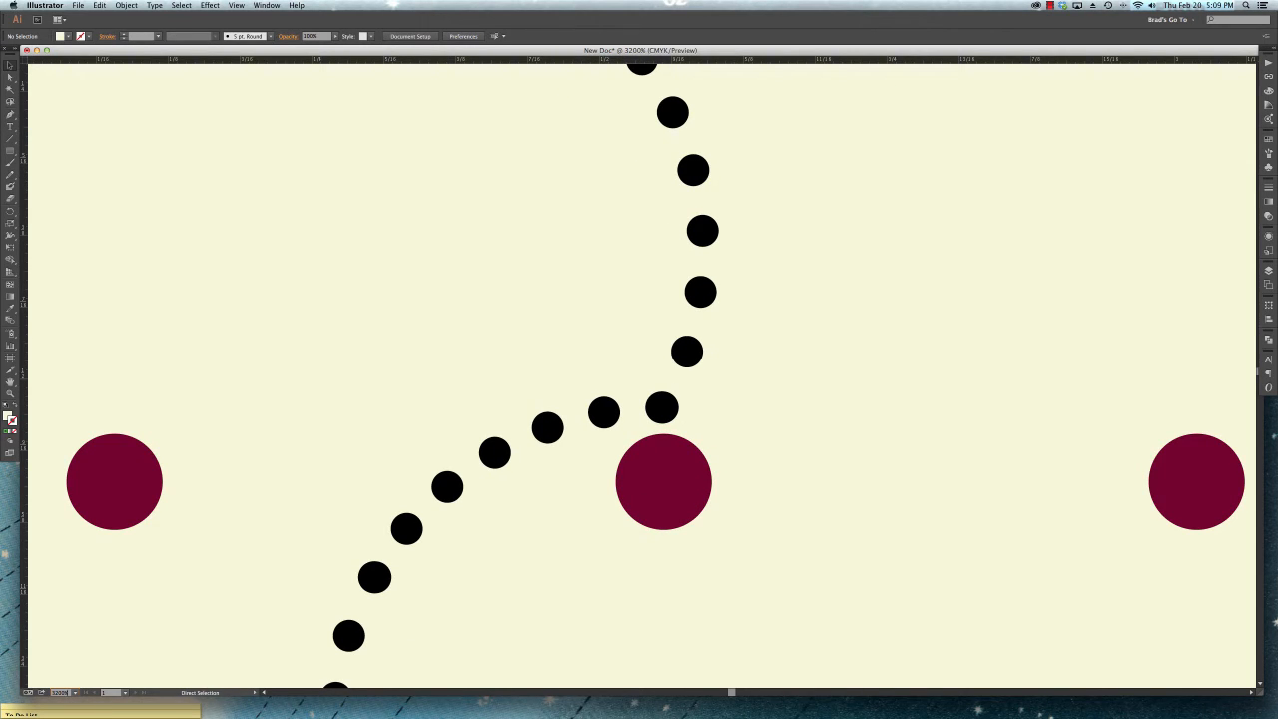
key(super+0)
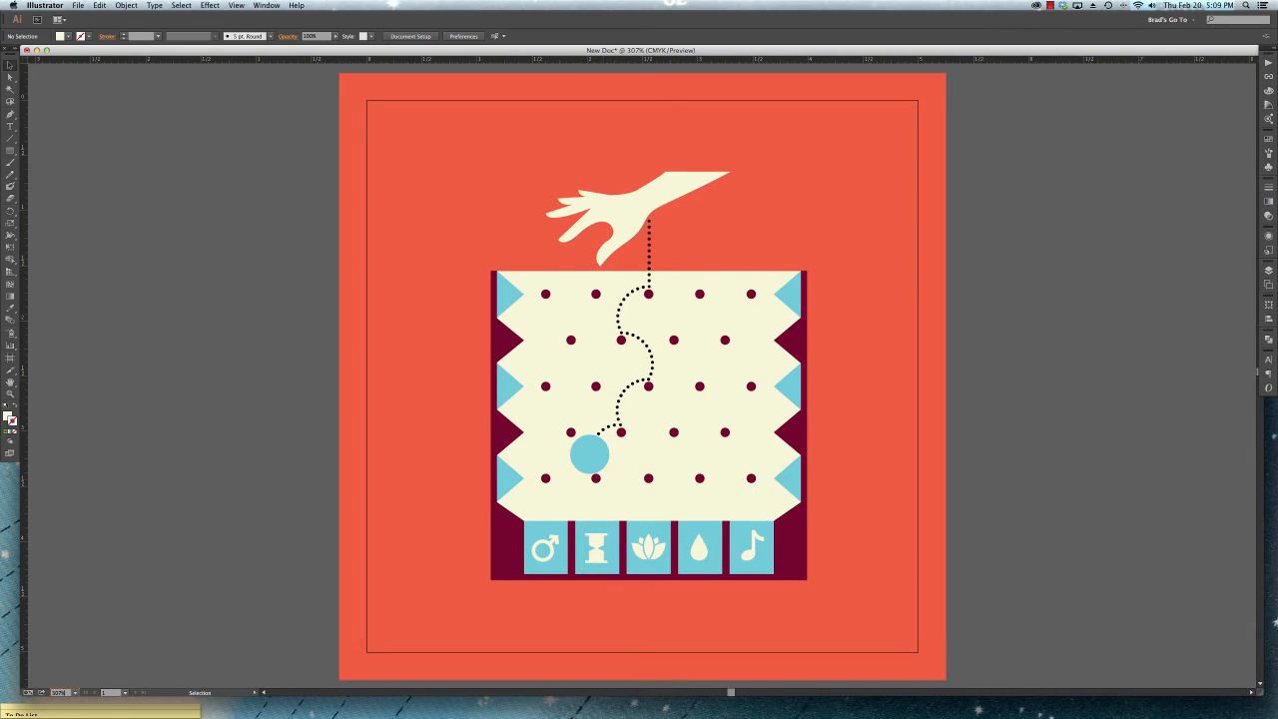